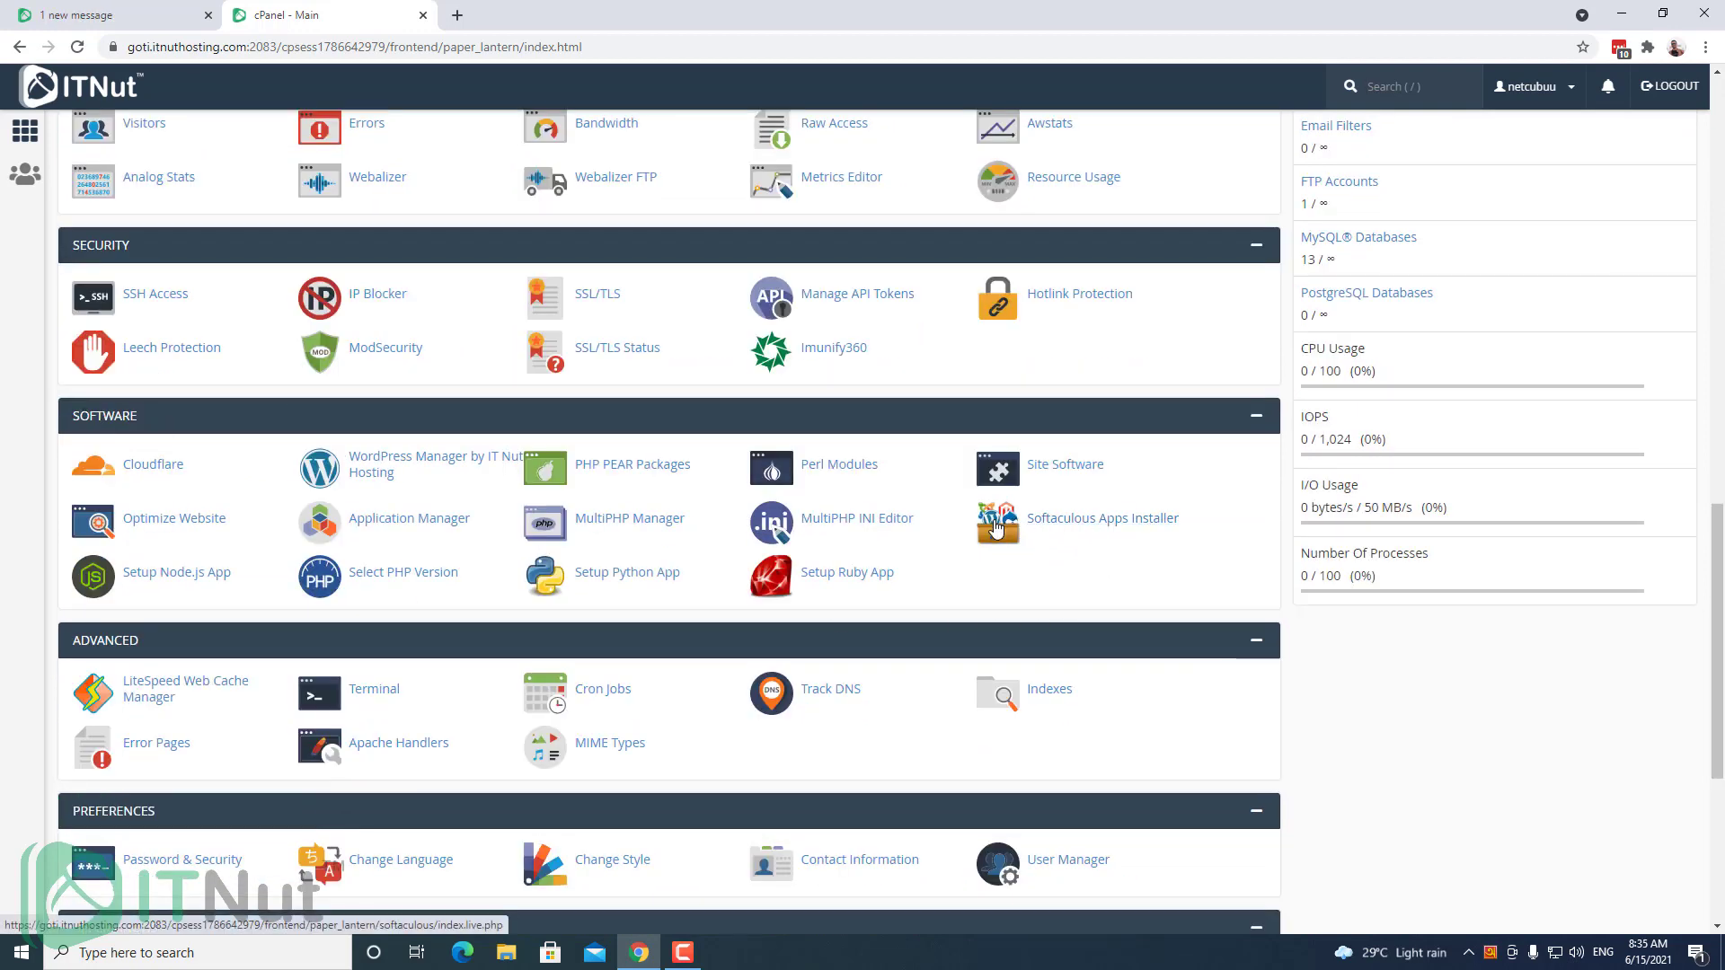
Step: Scroll to the Softaculous Apps Installer section and launch its WordPress installer
{"action": "scroll", "coordinate": [995, 530], "scroll_direction": "down", "scroll_amount": 5}
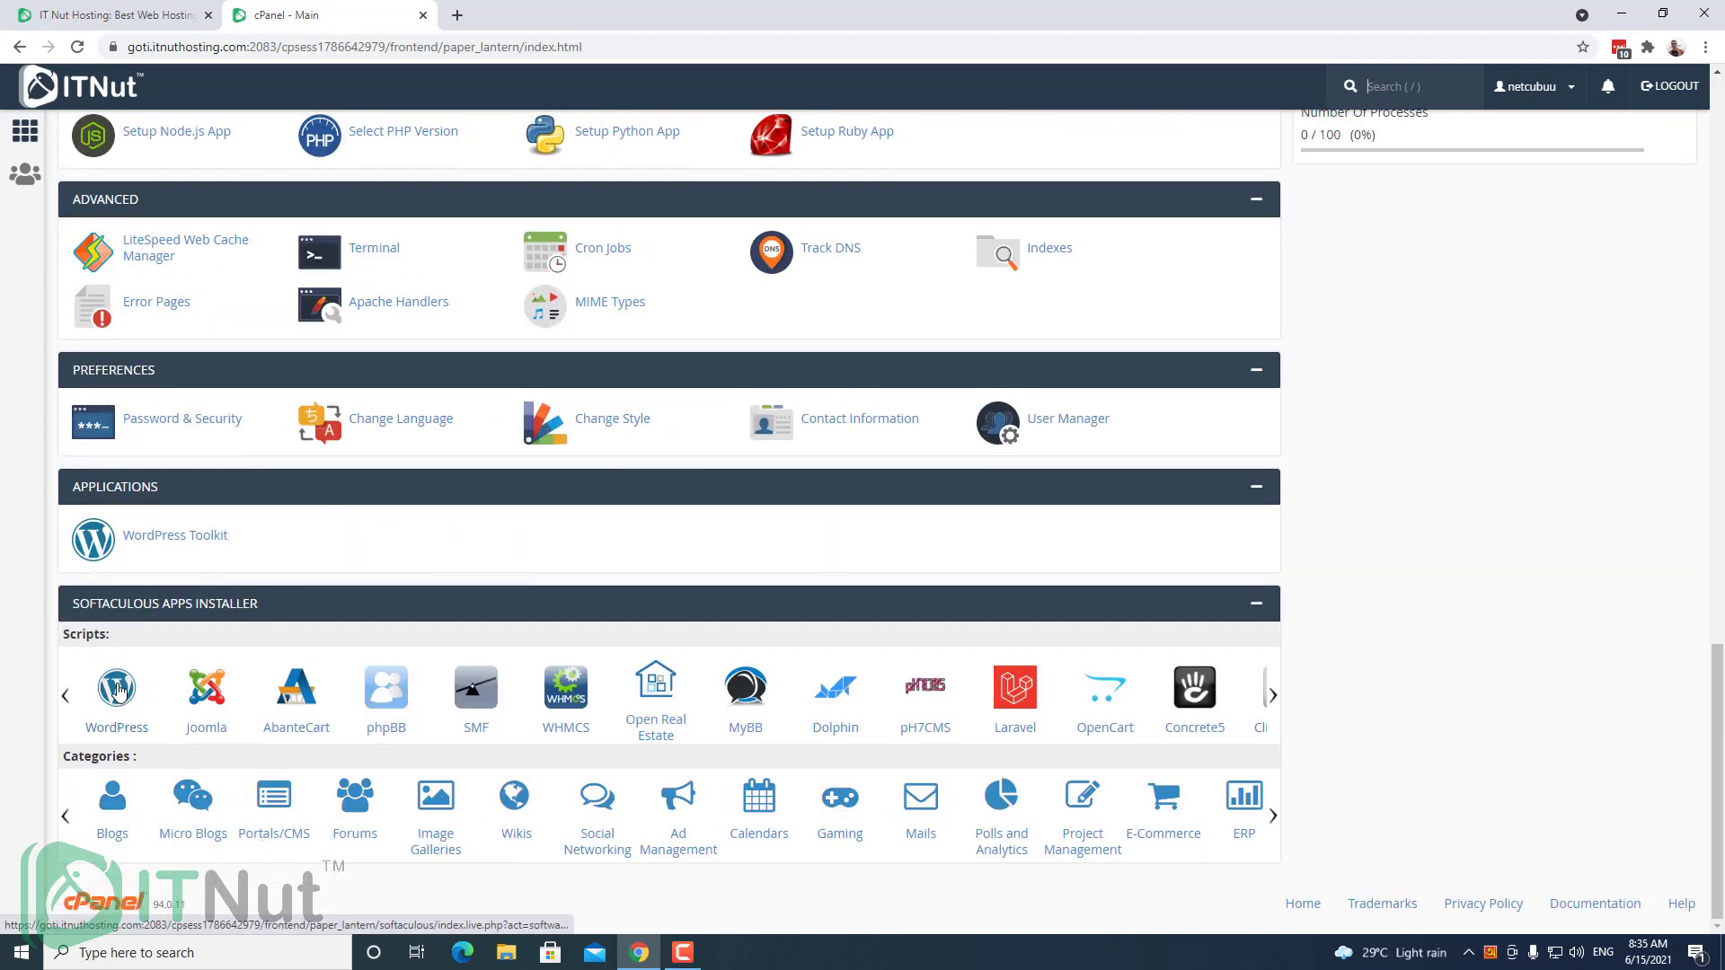
{"action": "left_click", "coordinate": [116, 690]}
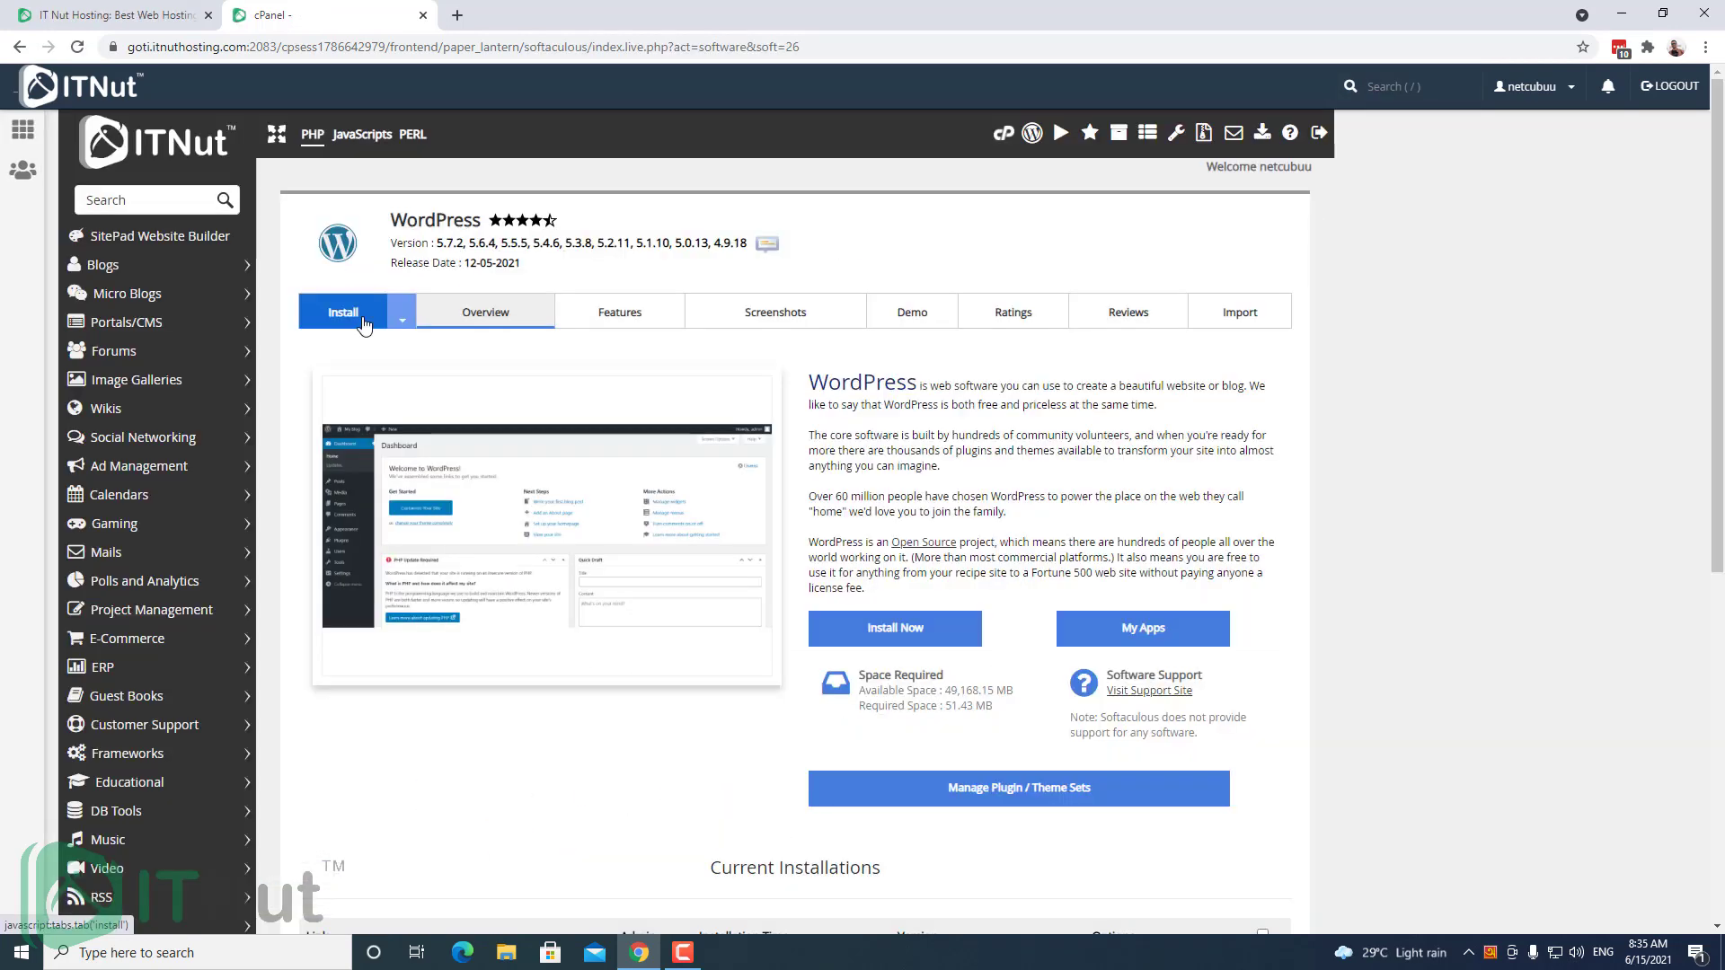
Step: Bring up the WordPress Install form and keep version 5.7.2 selected
{"action": "left_click", "coordinate": [363, 320]}
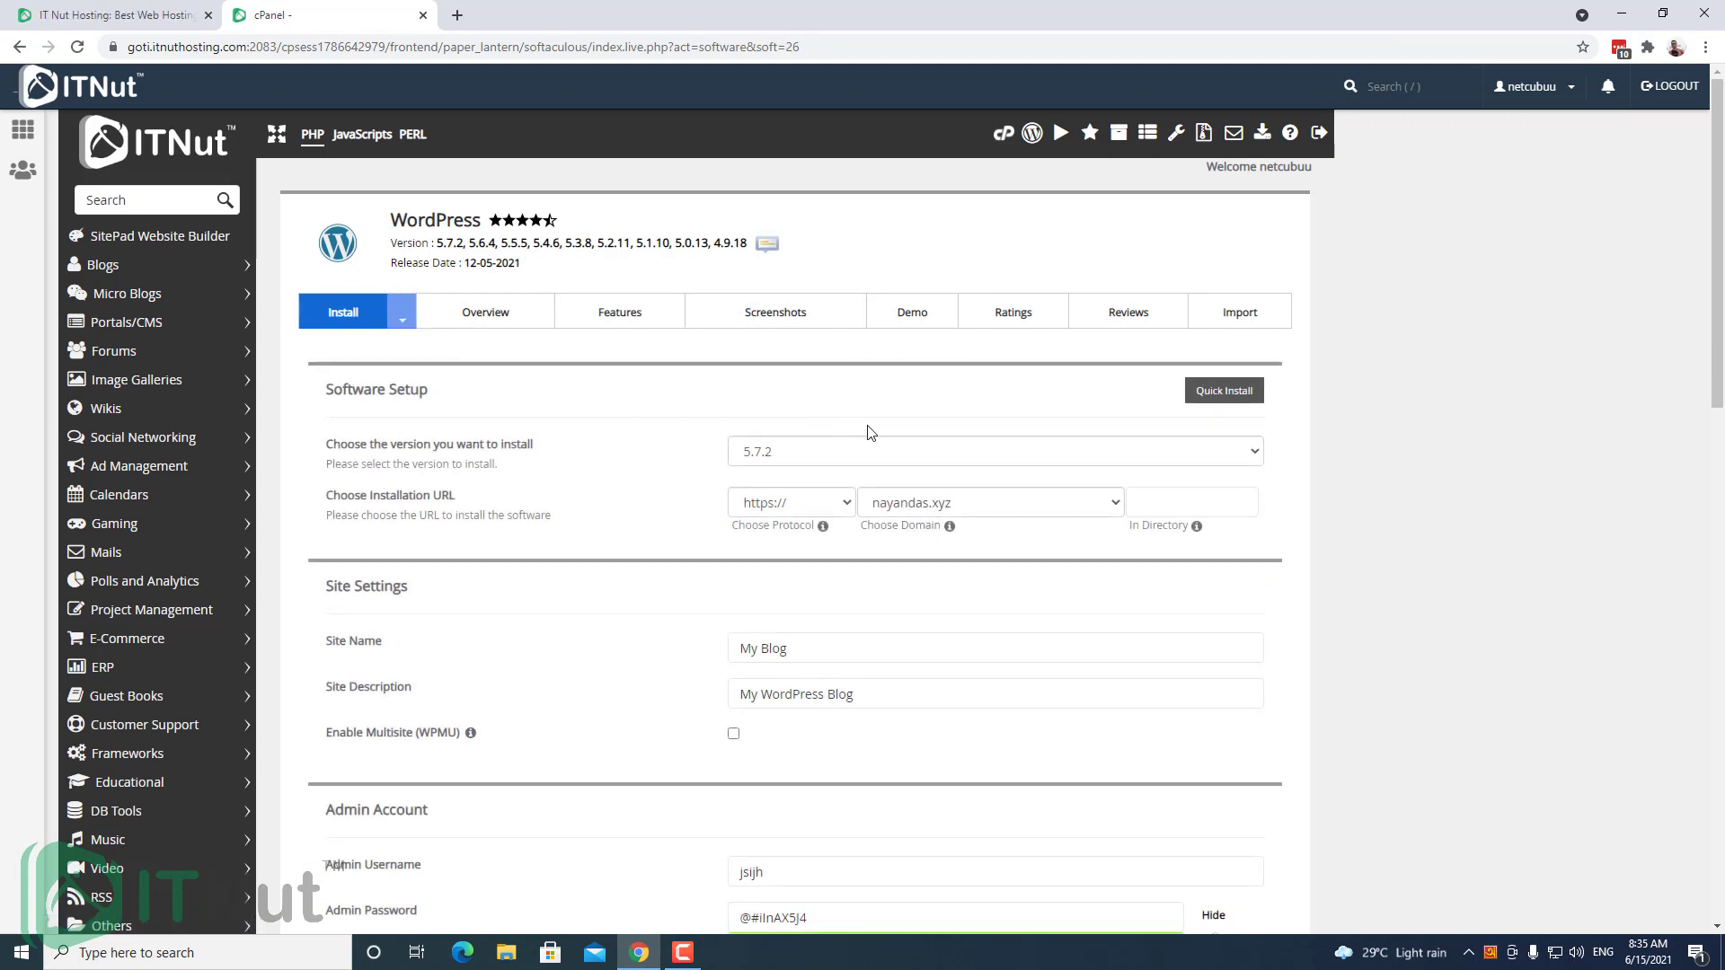
{"action": "left_click", "coordinate": [1258, 458]}
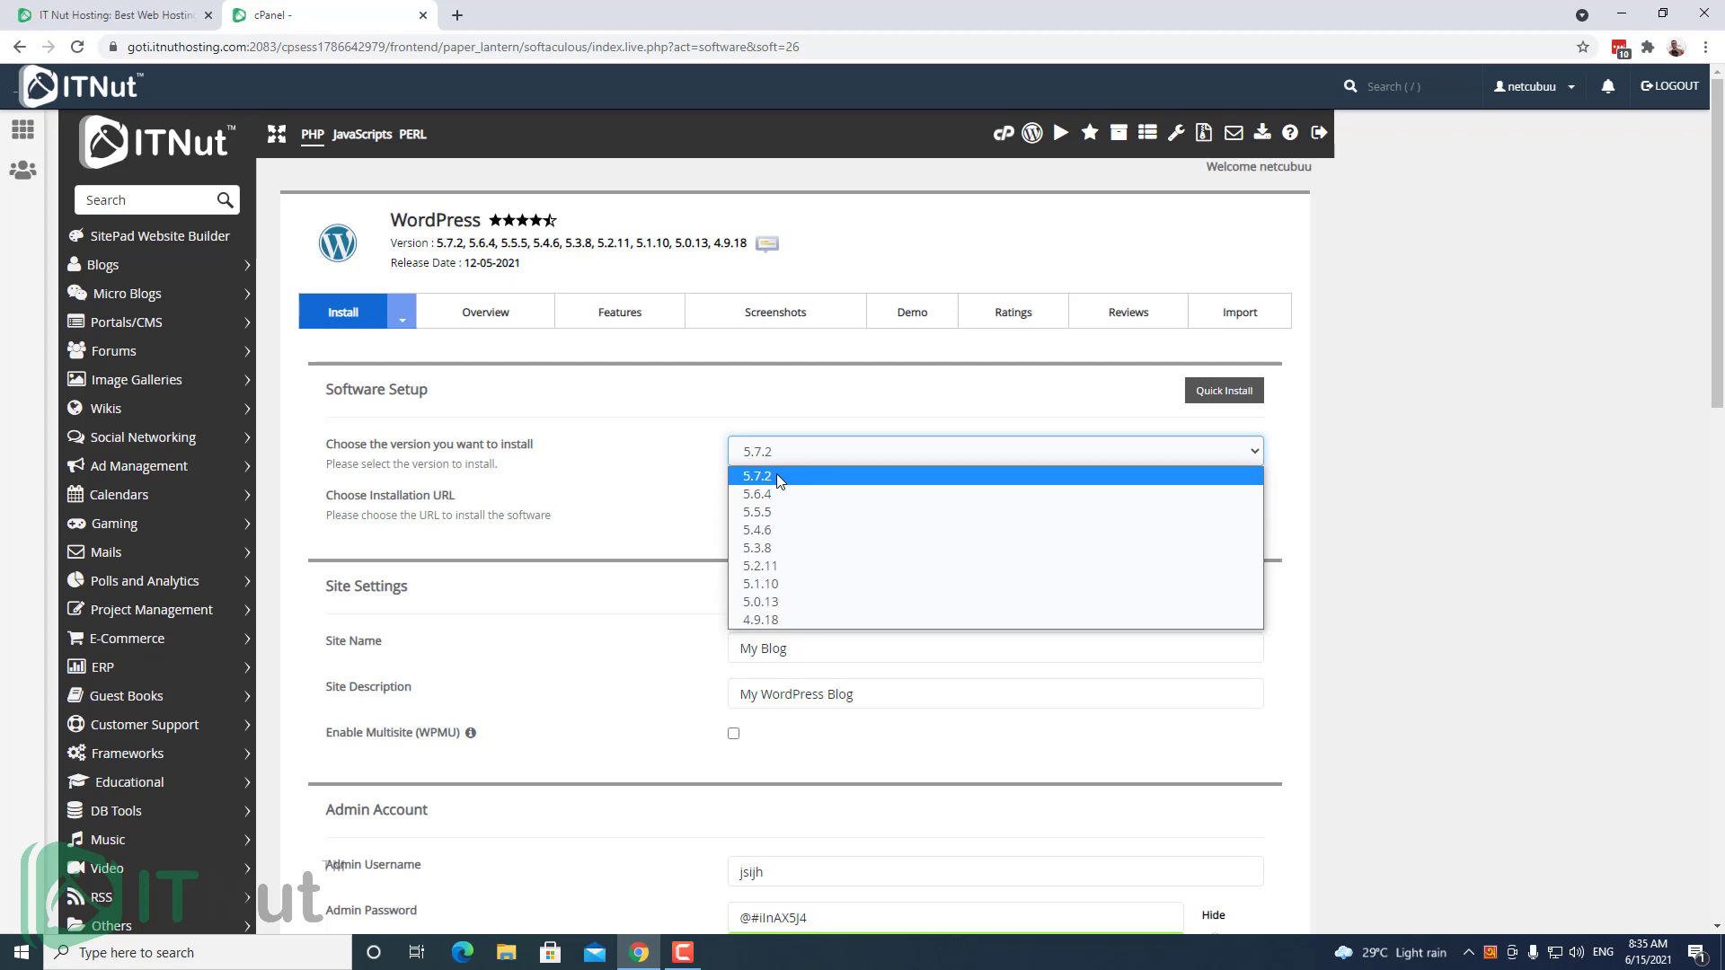
{"action": "left_click", "coordinate": [778, 477]}
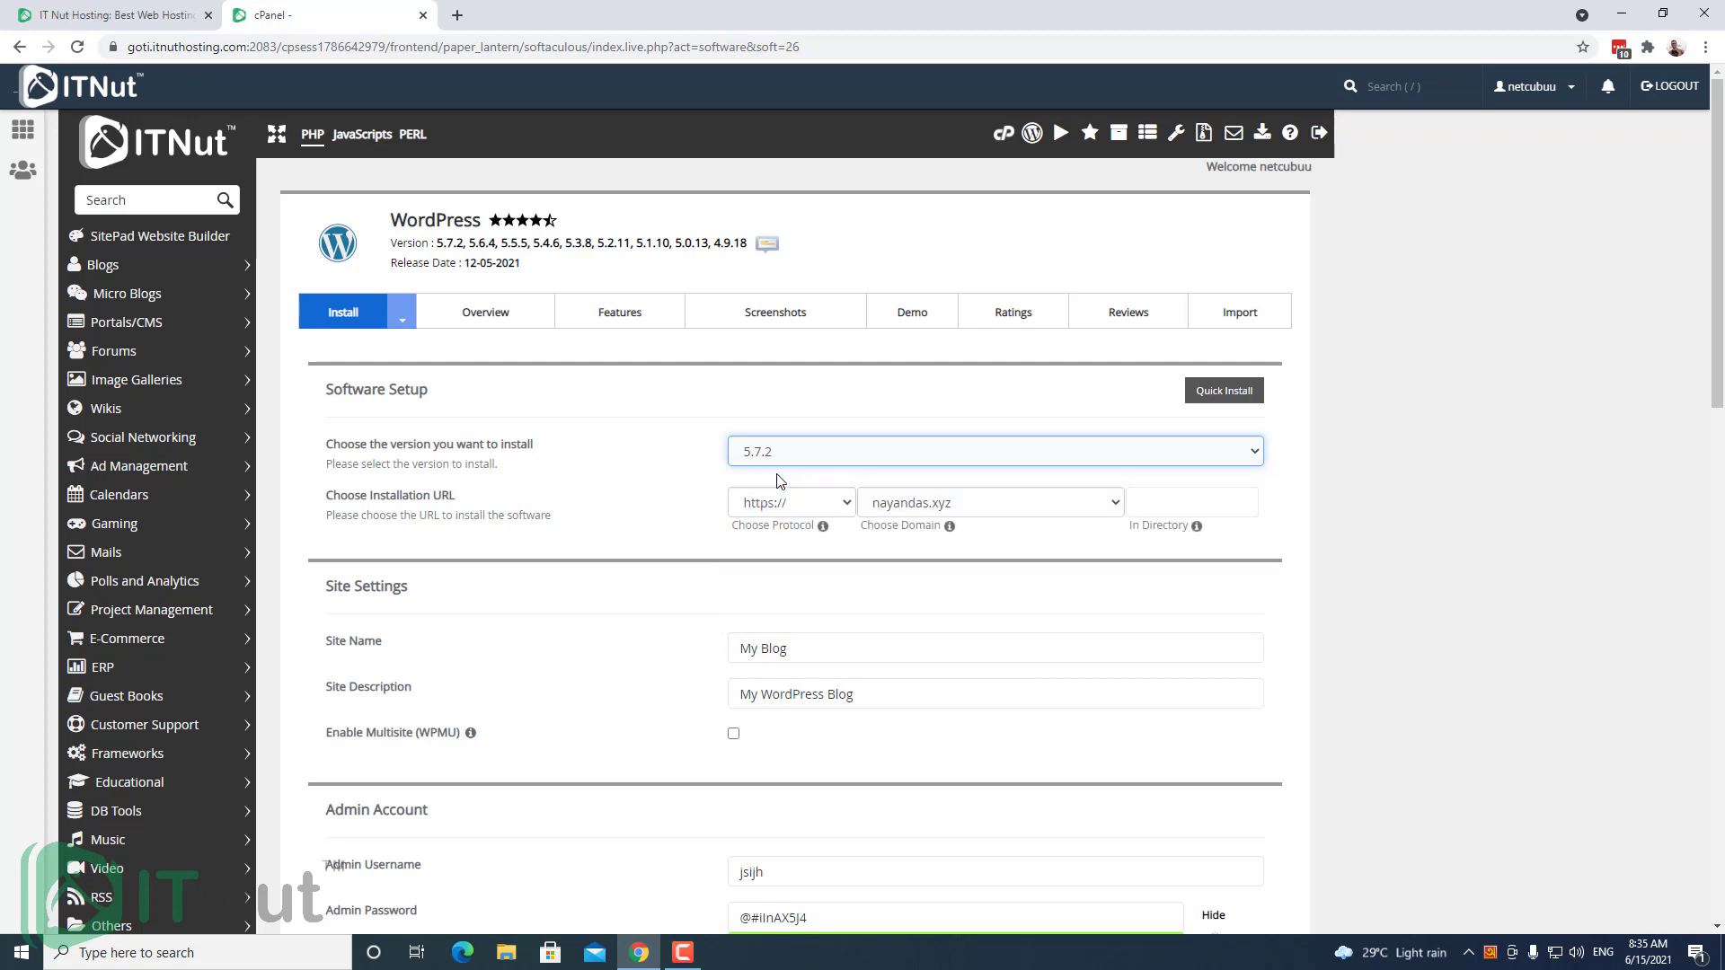
{"action": "left_click", "coordinate": [842, 510]}
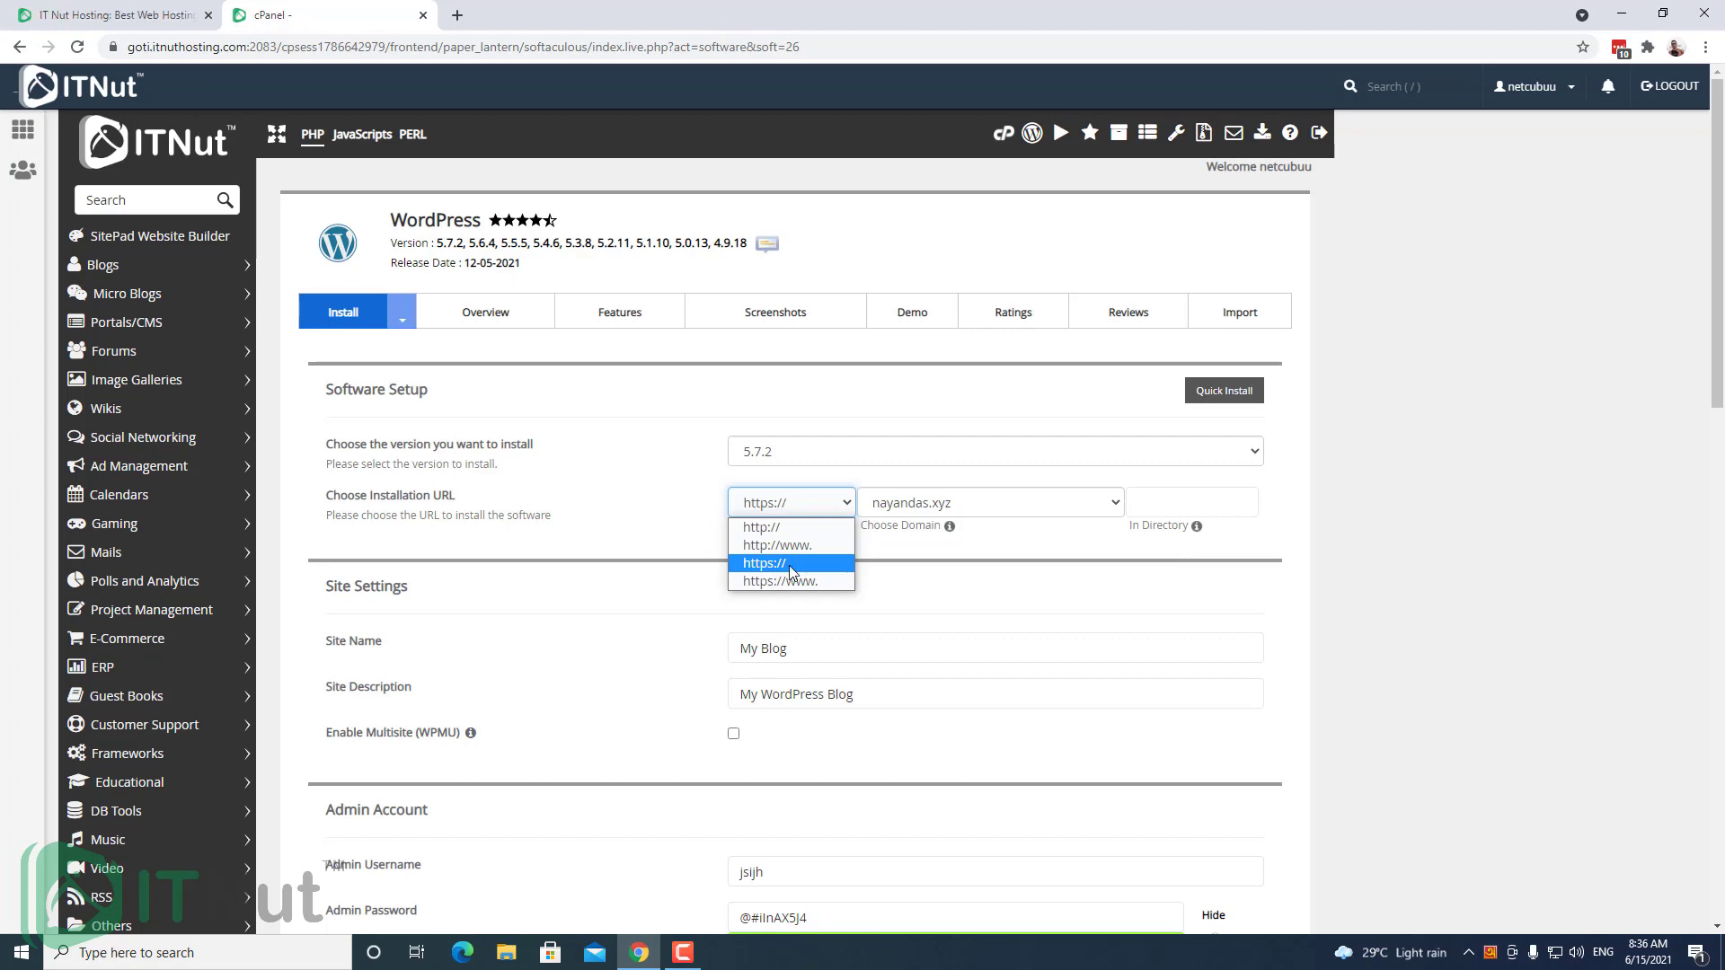
{"action": "left_click", "coordinate": [790, 566]}
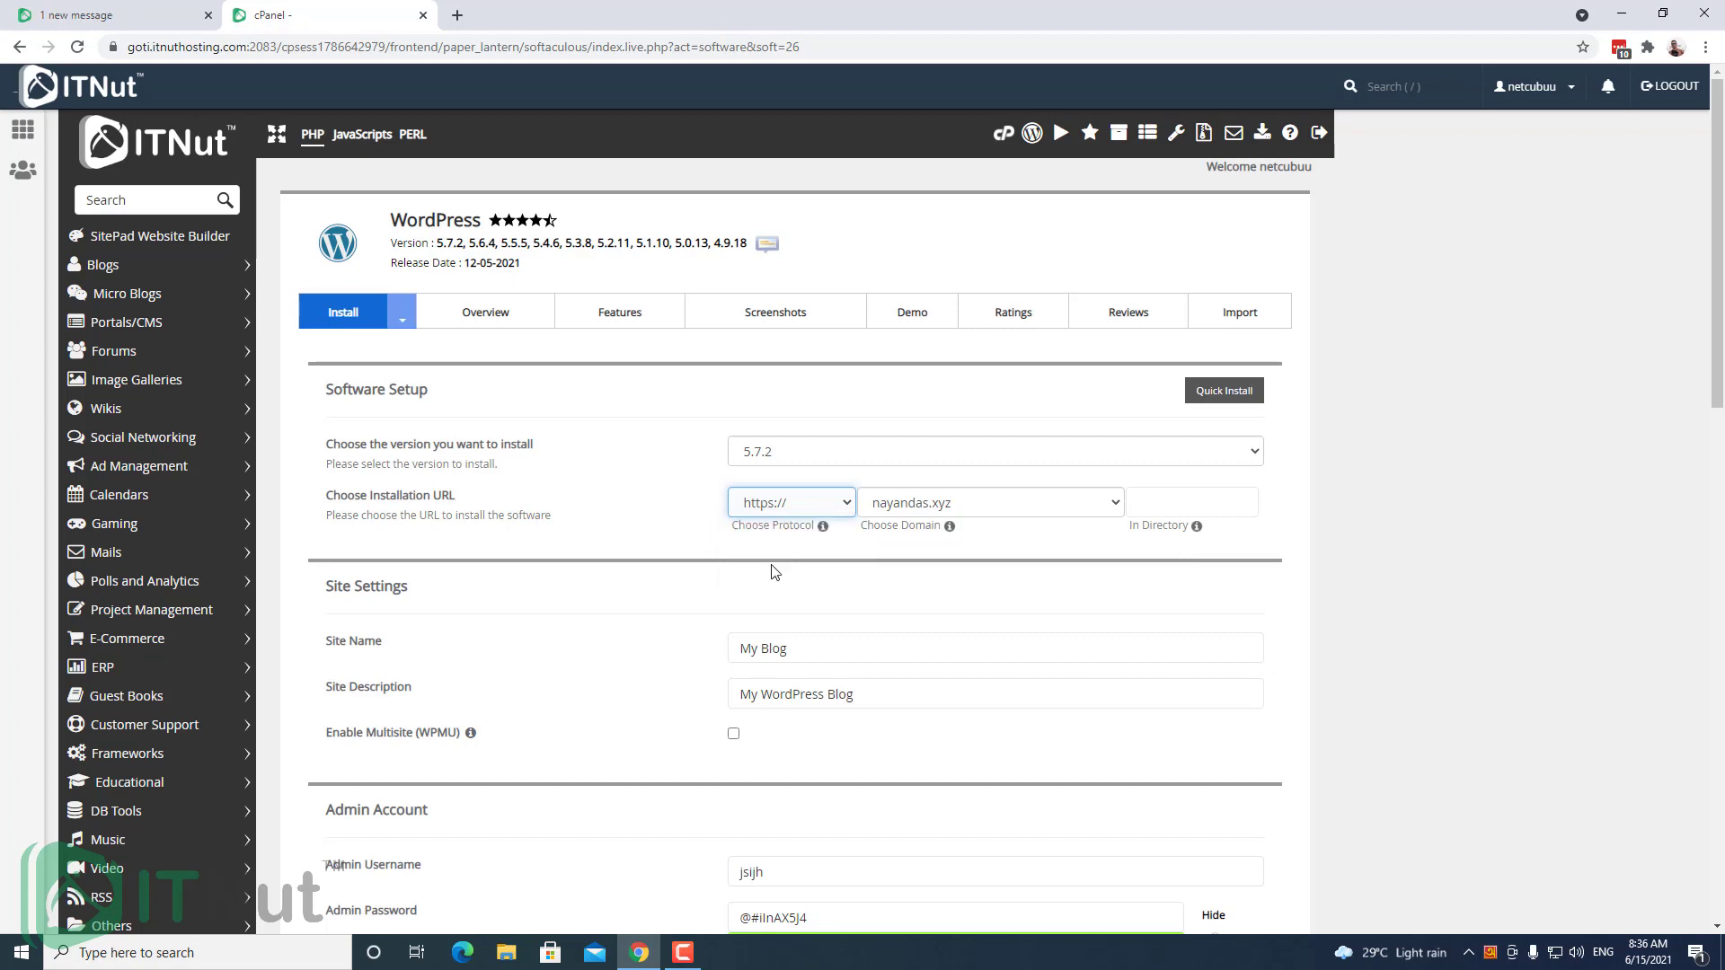
{"action": "left_click", "coordinate": [1114, 505]}
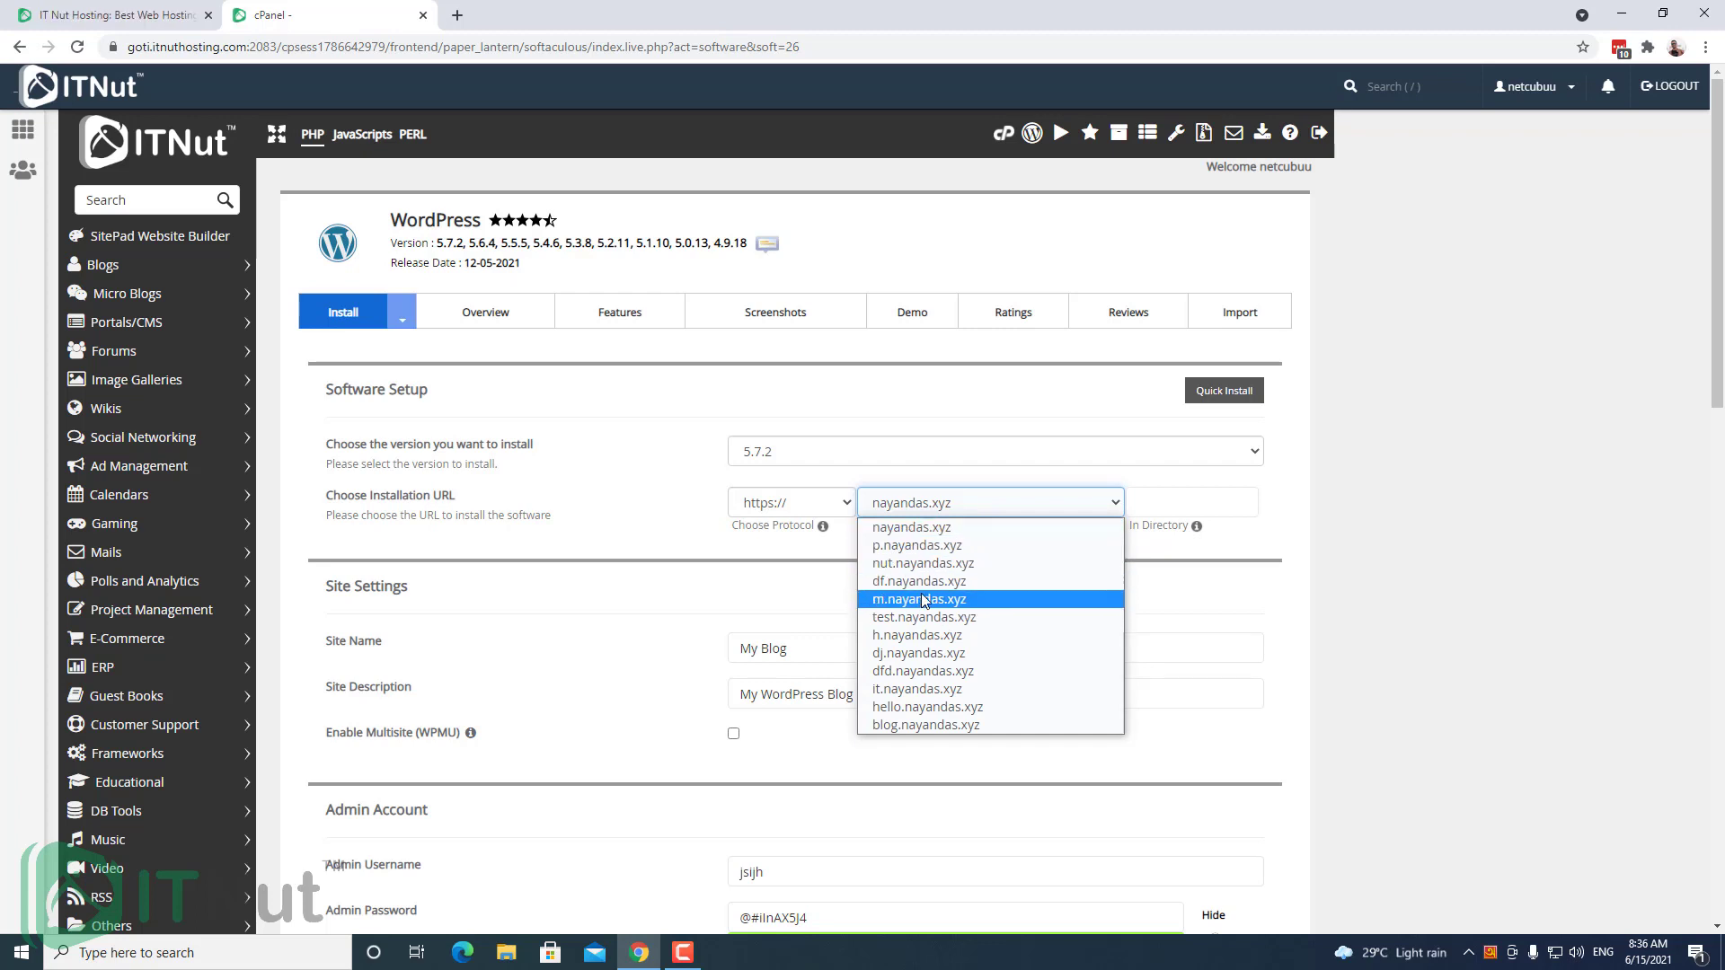
{"action": "left_click", "coordinate": [921, 530]}
{"action": "left_click", "coordinate": [1170, 503]}
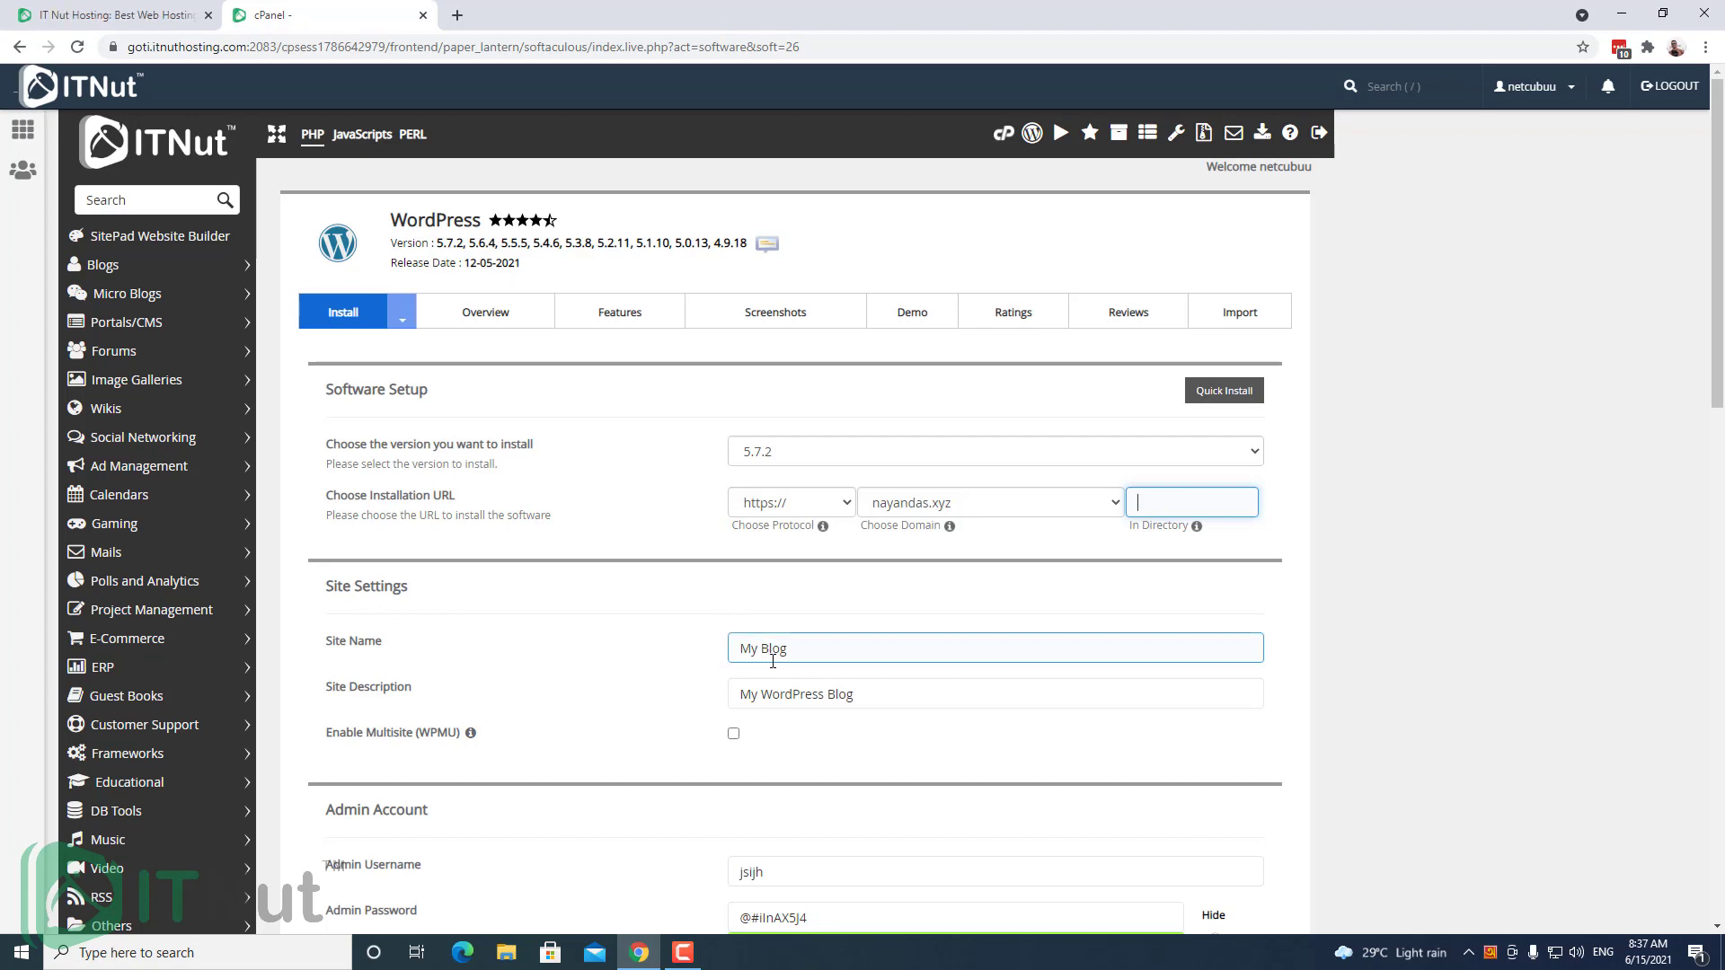
Step: Review the default site name 'My Blog' and description 'My WordPress Blog'
{"action": "left_click_drag", "start_coordinate": [825, 649], "coordinate": [724, 651]}
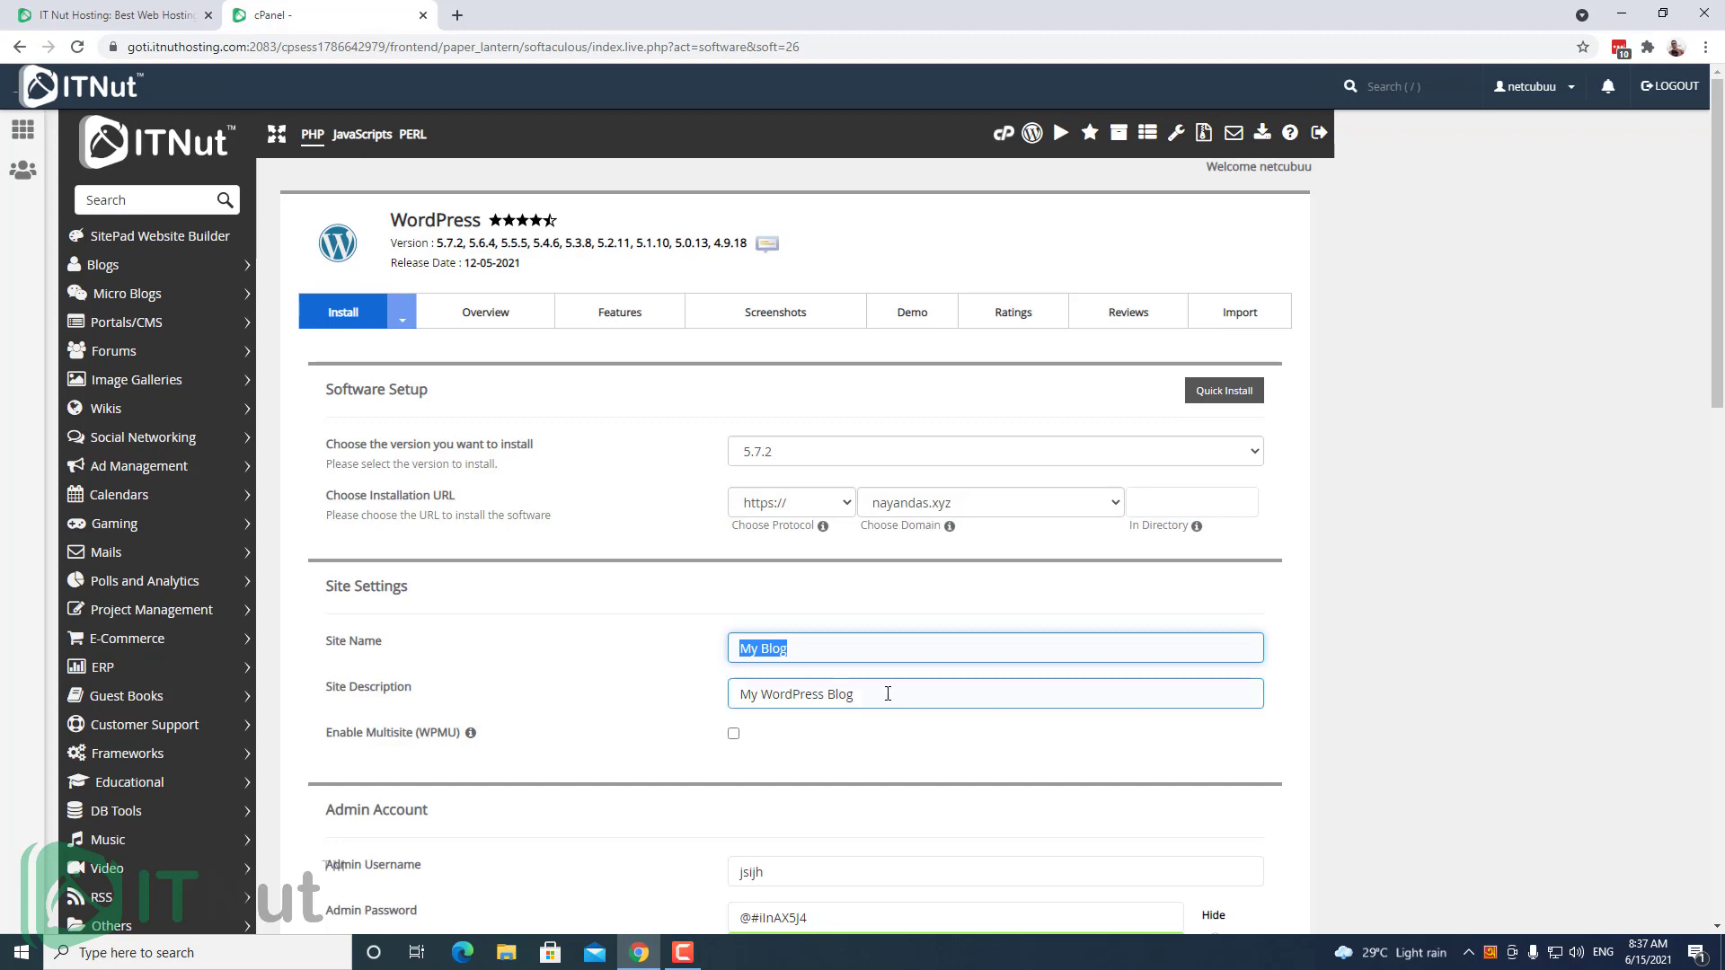
{"action": "left_click_drag", "start_coordinate": [891, 696], "coordinate": [732, 696]}
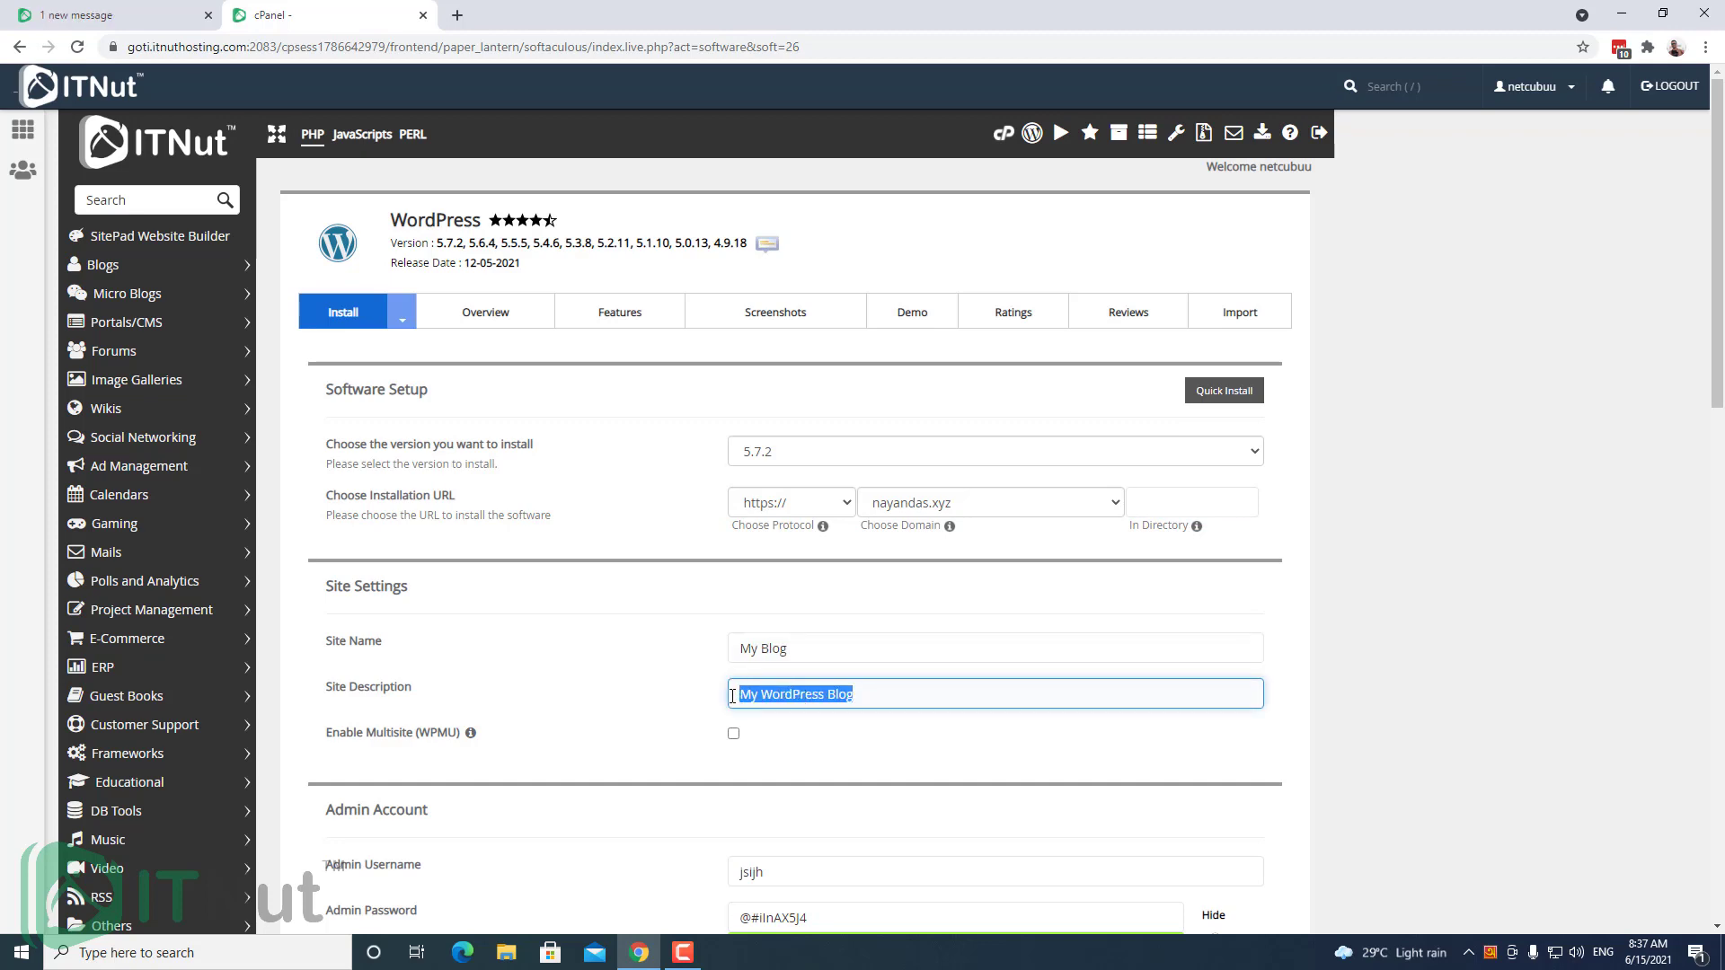
{"action": "scroll", "coordinate": [732, 696], "scroll_direction": "down", "scroll_amount": 2}
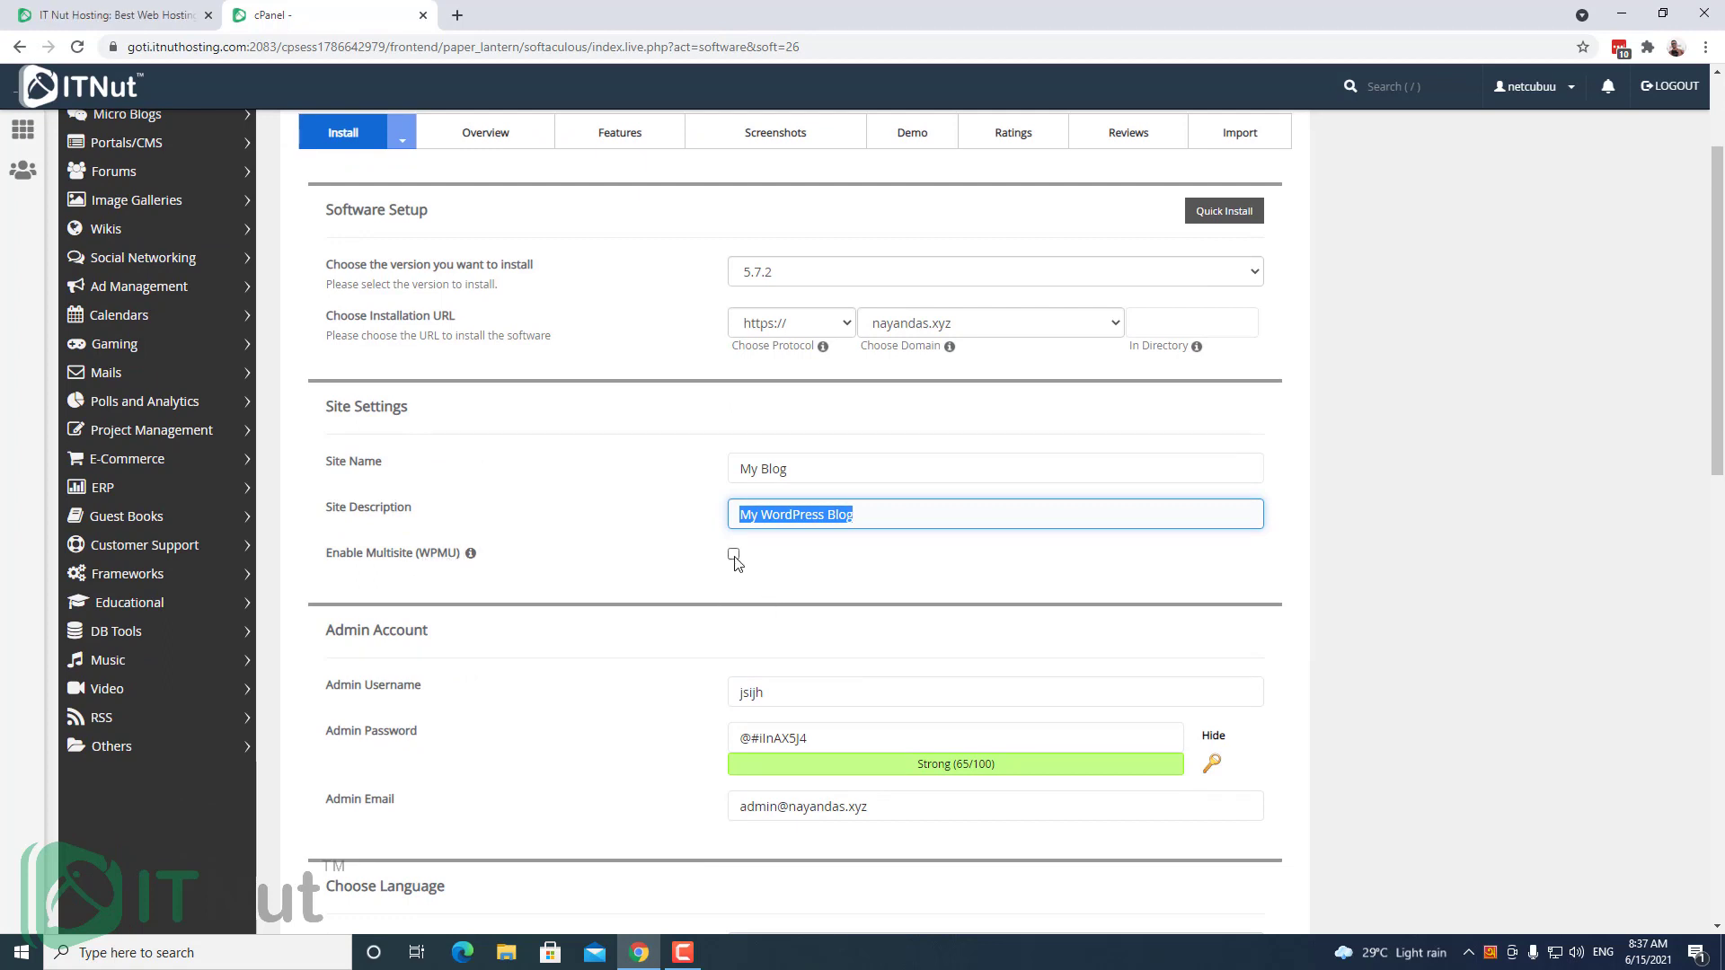
{"action": "scroll", "coordinate": [732, 563], "scroll_direction": "down", "scroll_amount": 3}
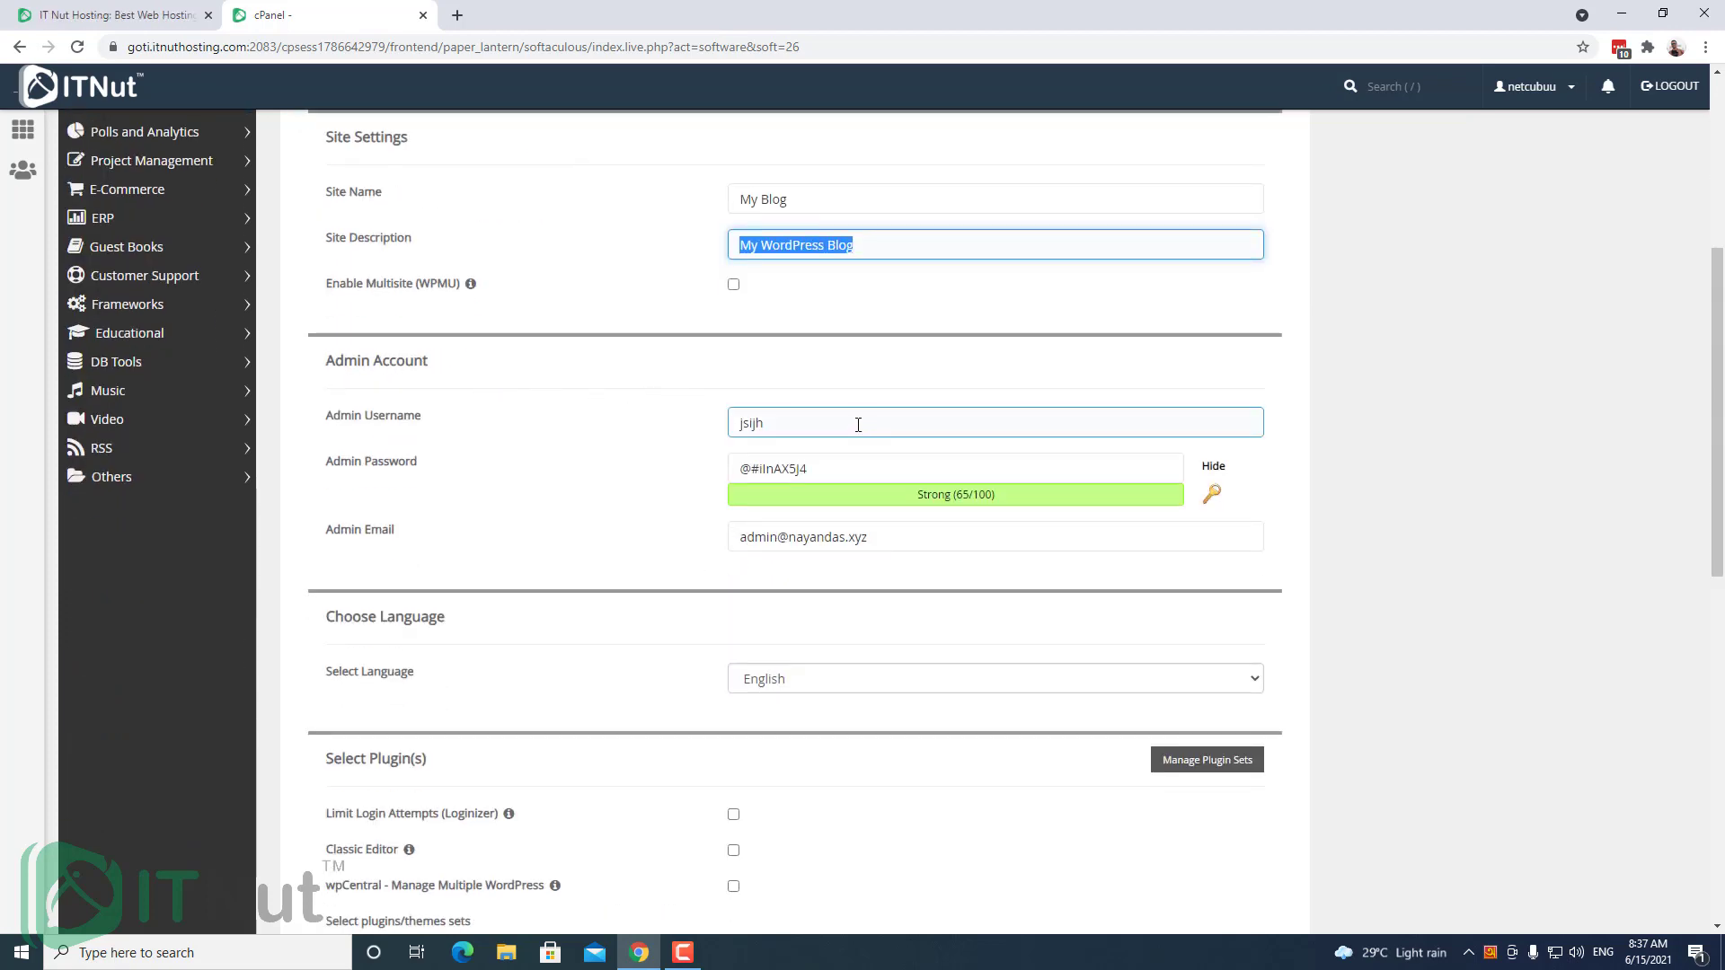
Step: Change the admin username to 'hello' and enter a new strong admin password
{"action": "double_click", "coordinate": [800, 421]}
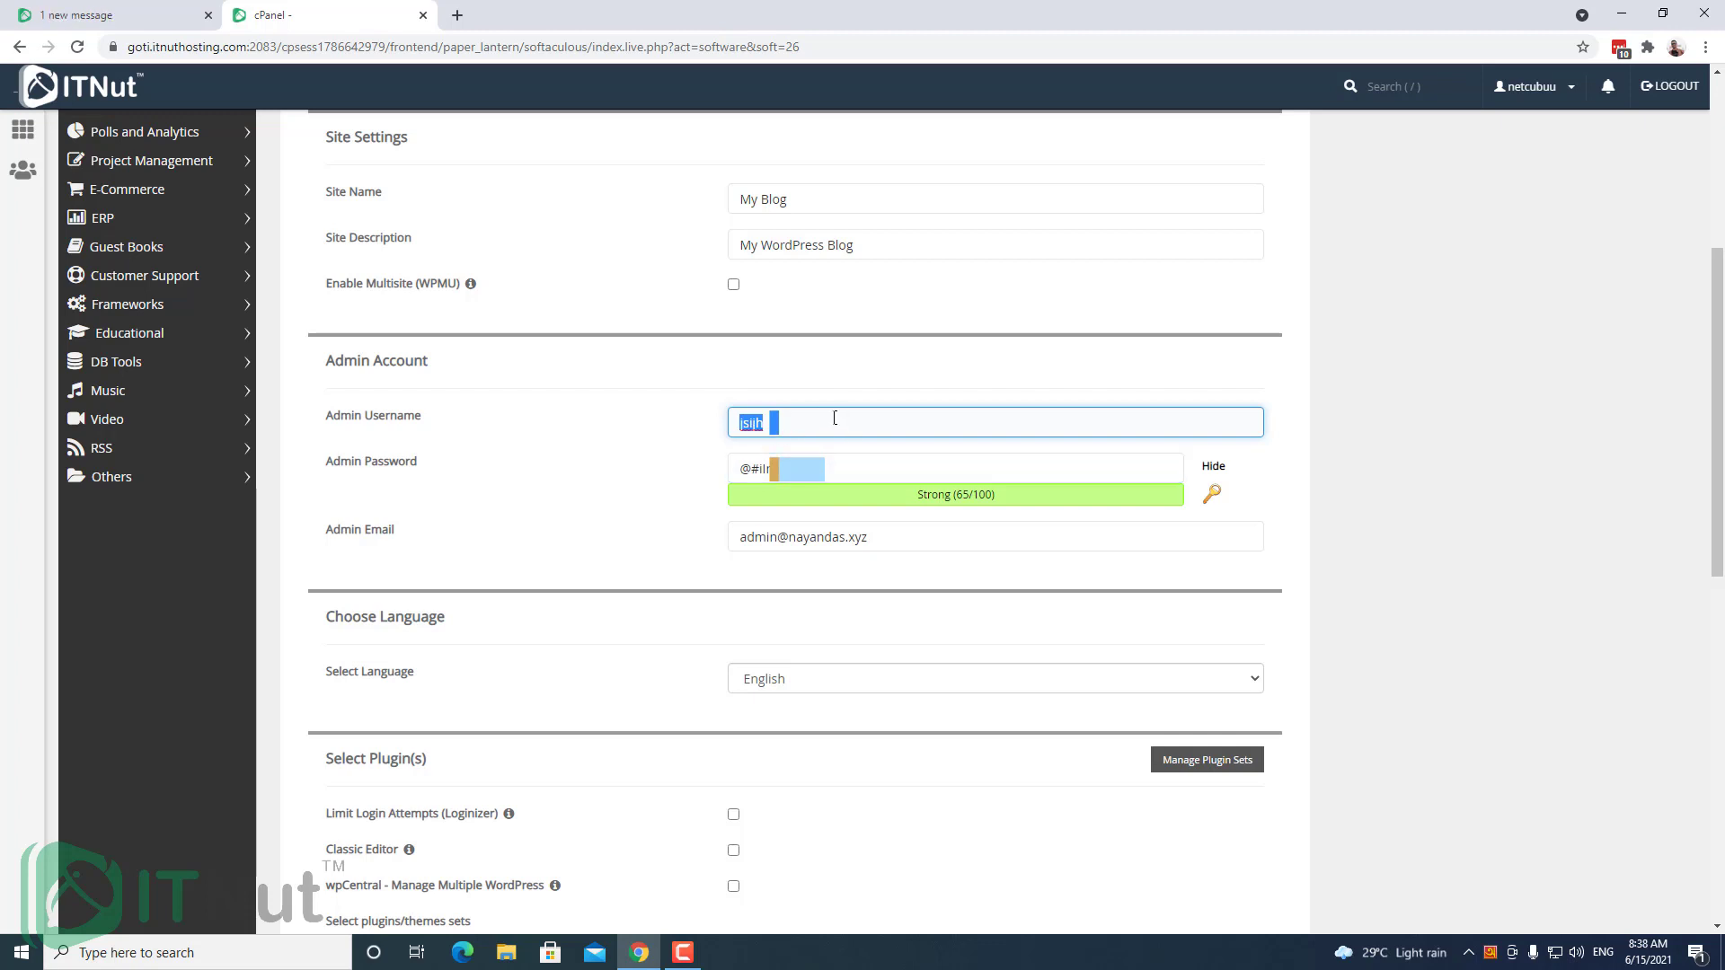
{"action": "key", "text": "Tab"}
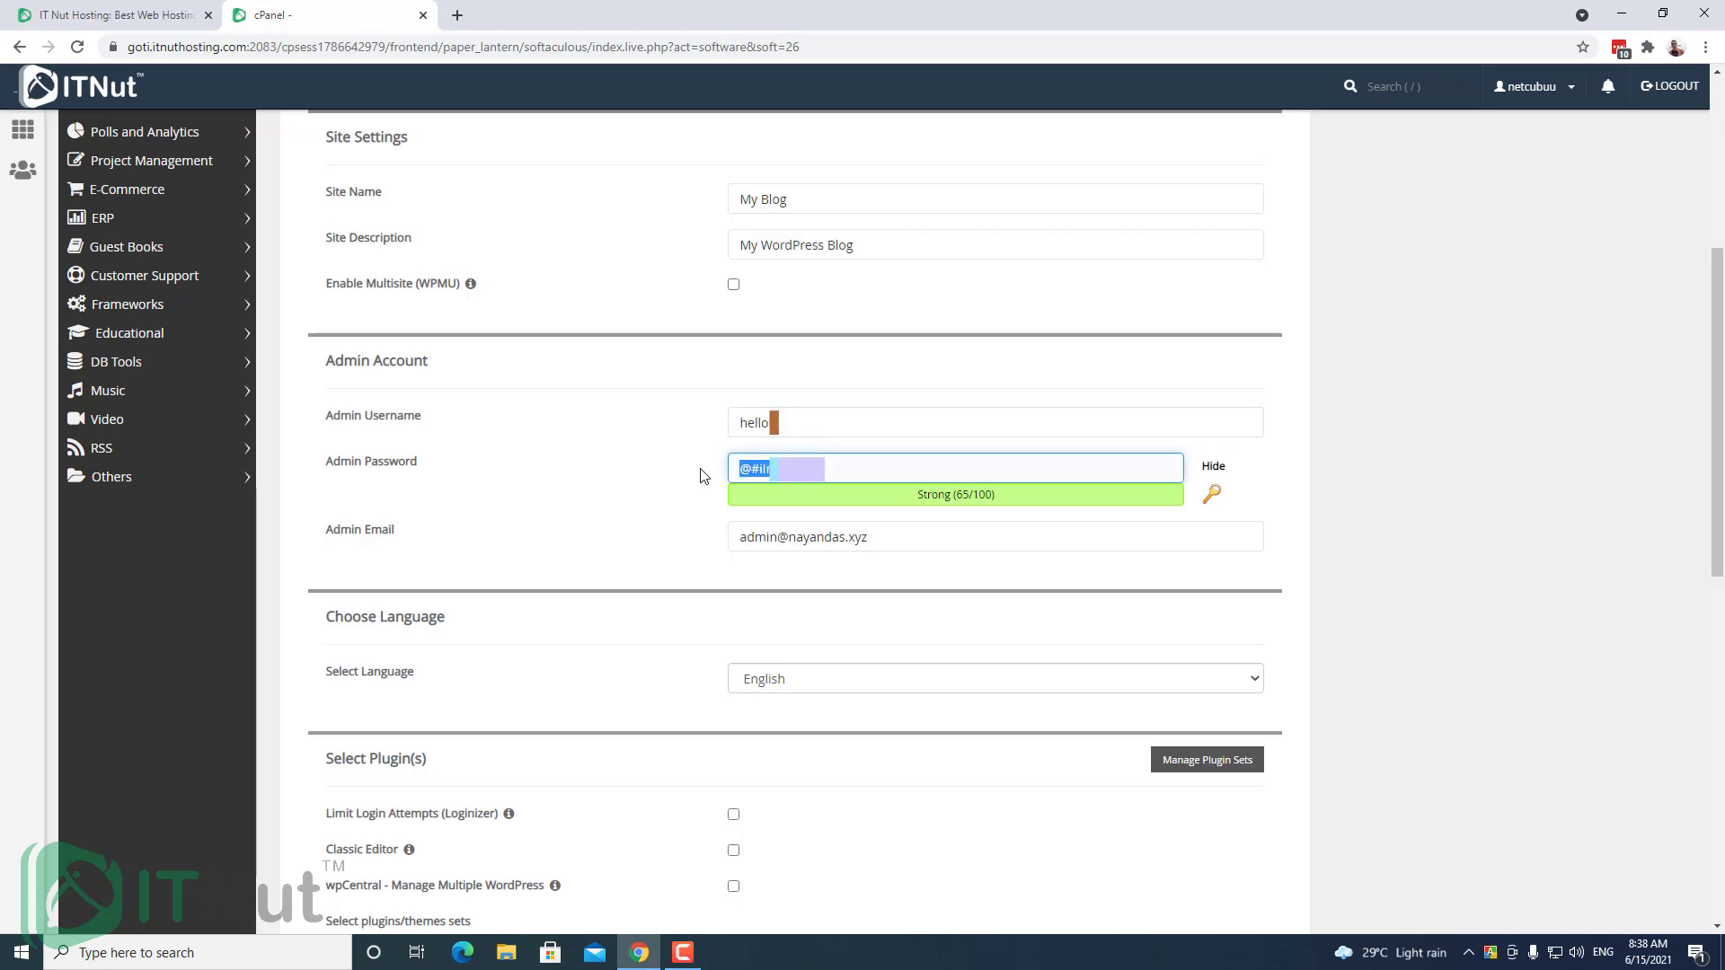
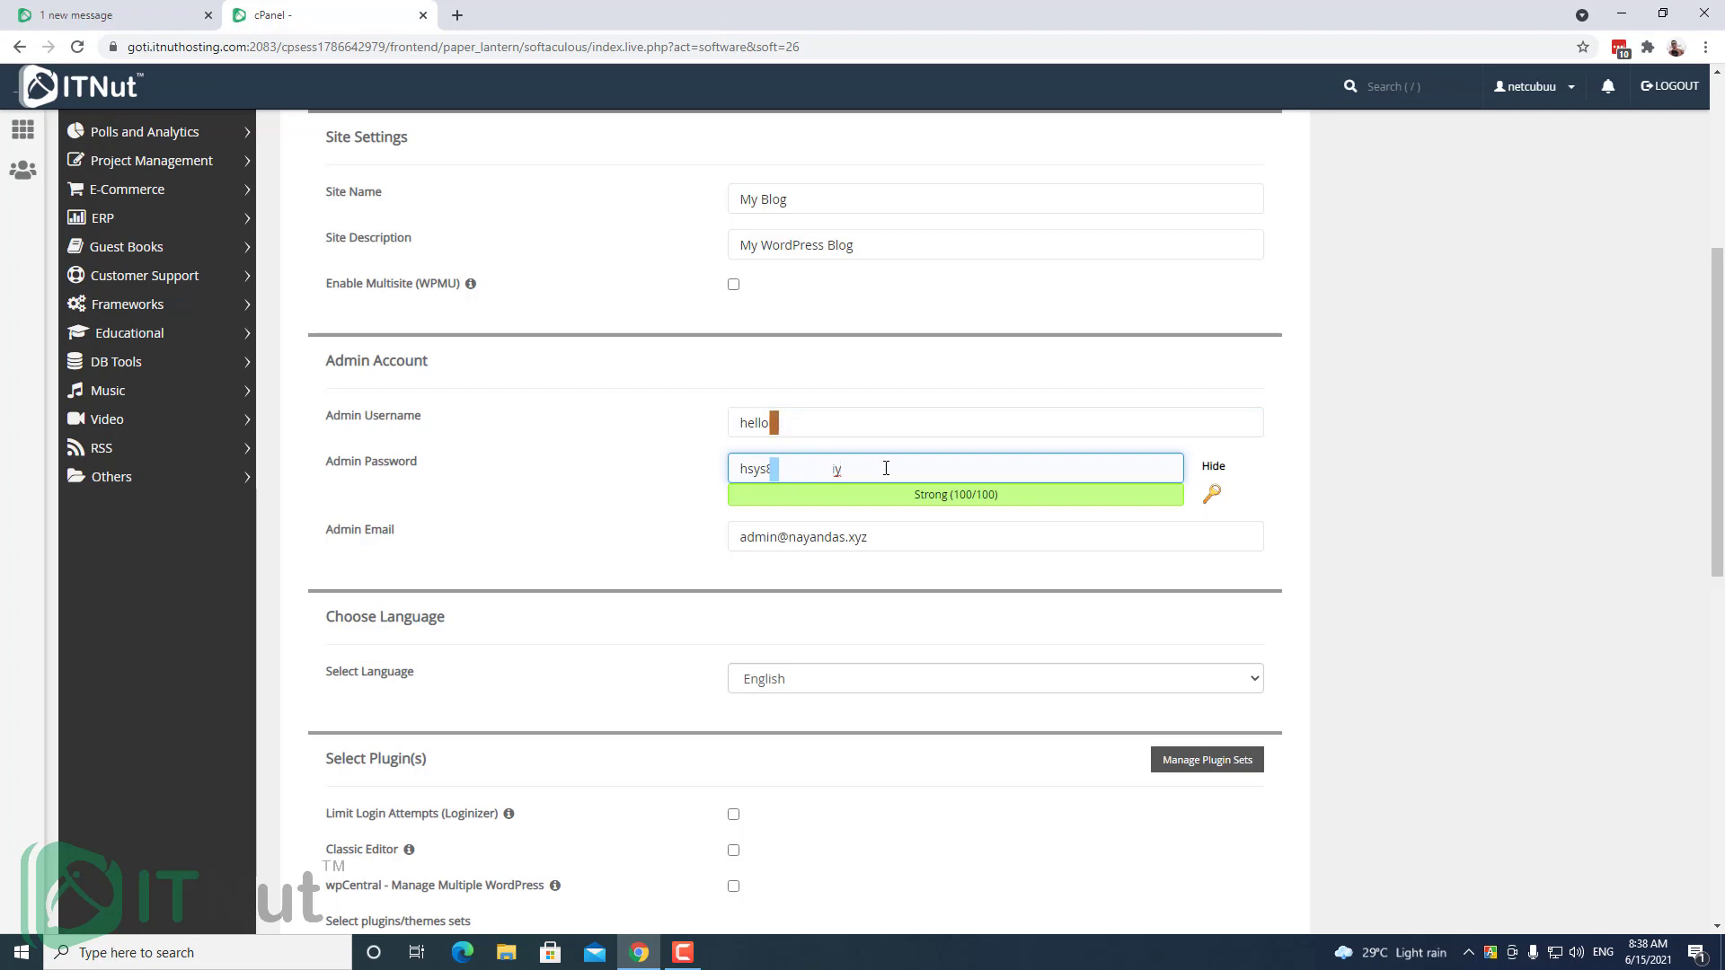
Step: Check the new admin password and the admin email address fields
{"action": "double_click", "coordinate": [836, 468]}
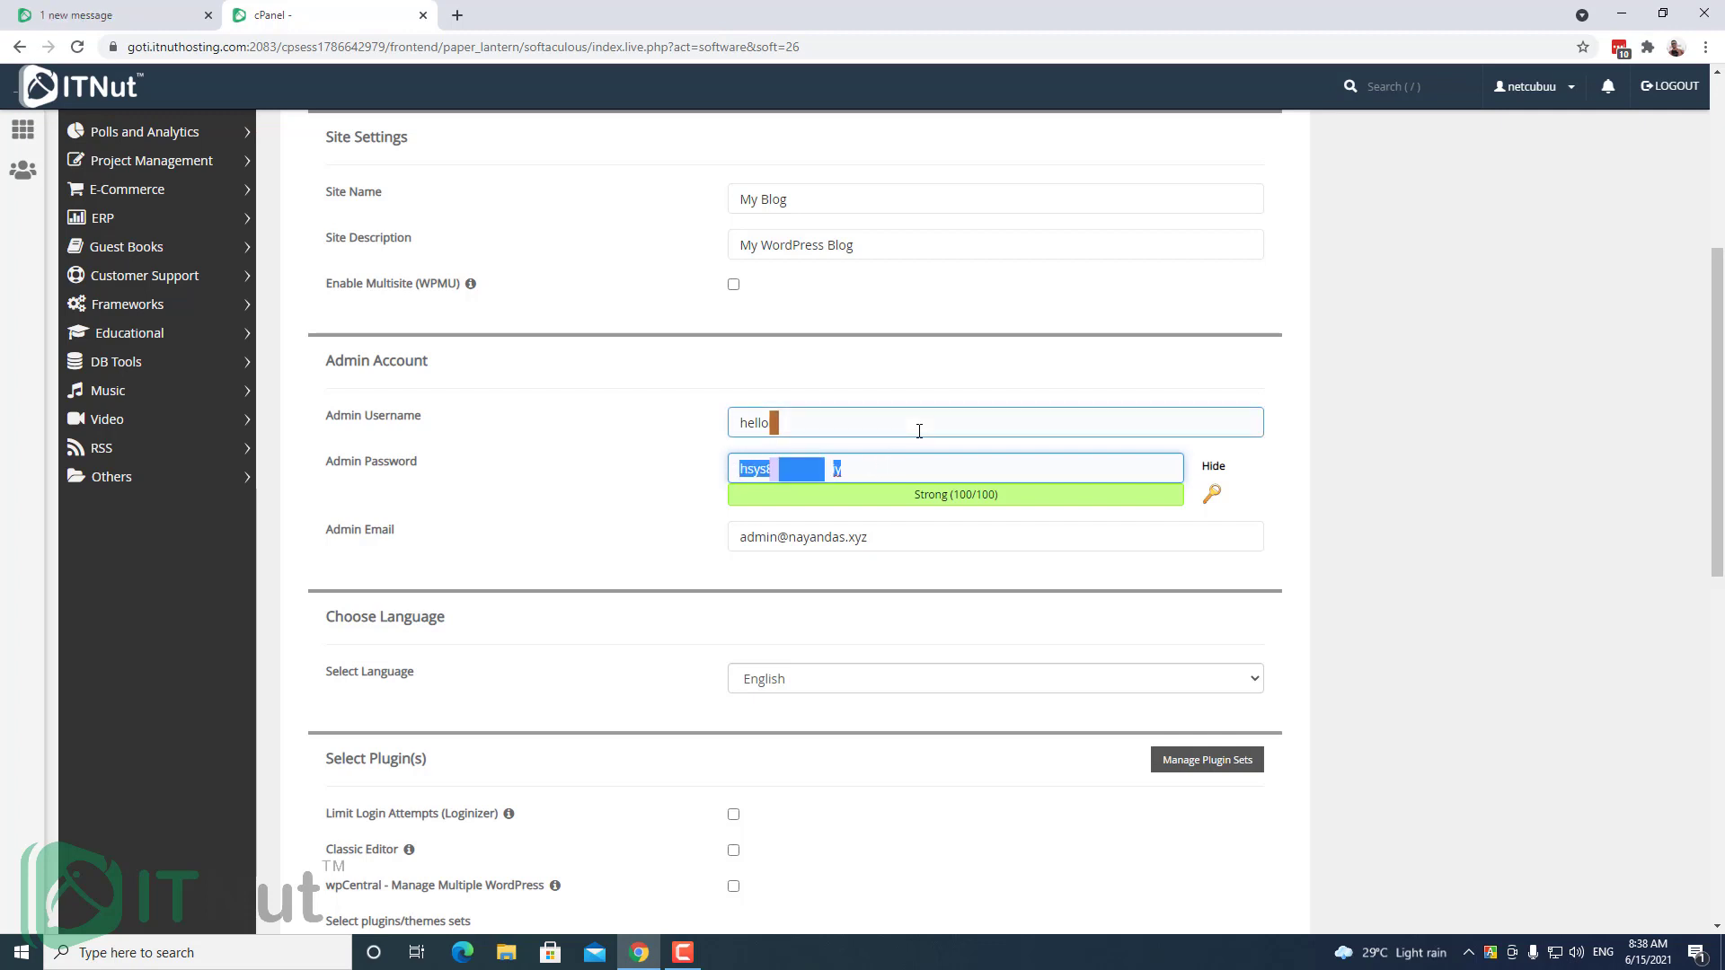
{"action": "left_click", "coordinate": [831, 467]}
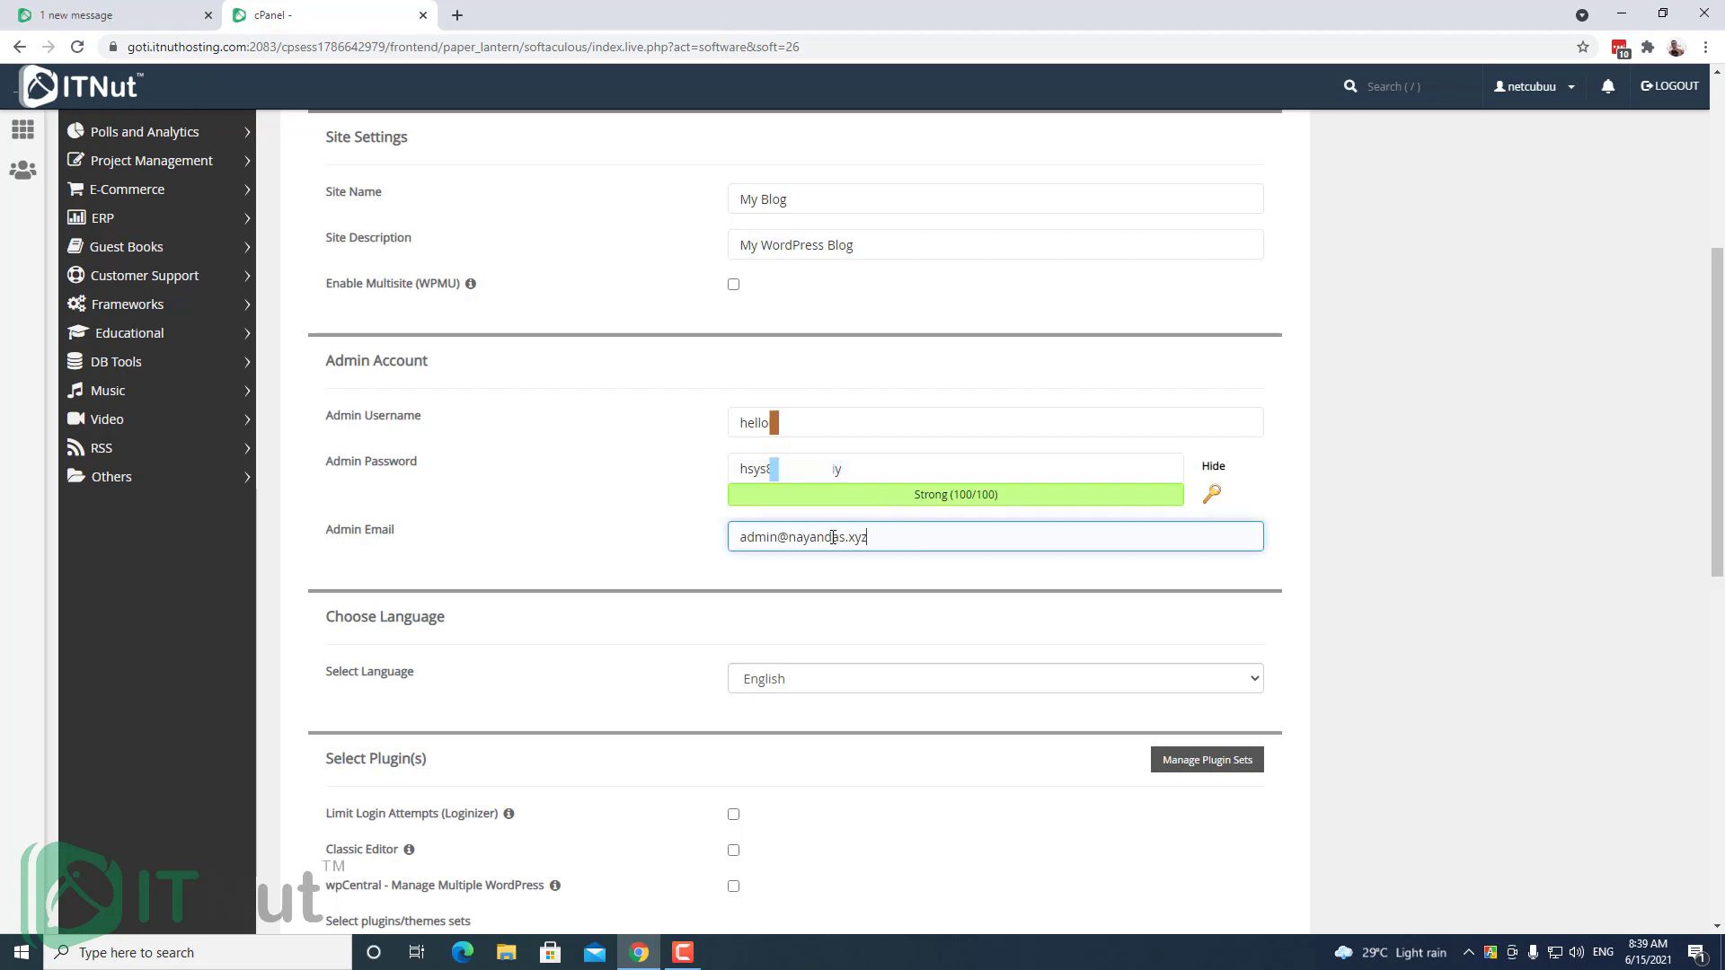
{"action": "left_click_drag", "start_coordinate": [868, 537], "coordinate": [730, 542]}
{"action": "left_click", "coordinate": [886, 536]}
{"action": "left_click_drag", "start_coordinate": [775, 541], "coordinate": [729, 540]}
{"action": "left_click", "coordinate": [888, 540]}
Step: Expand Advanced Options to show database wp990, table prefix wpeh_ and auto-upgrade disabled
{"action": "scroll", "coordinate": [344, 310], "scroll_direction": "down", "scroll_amount": 5}
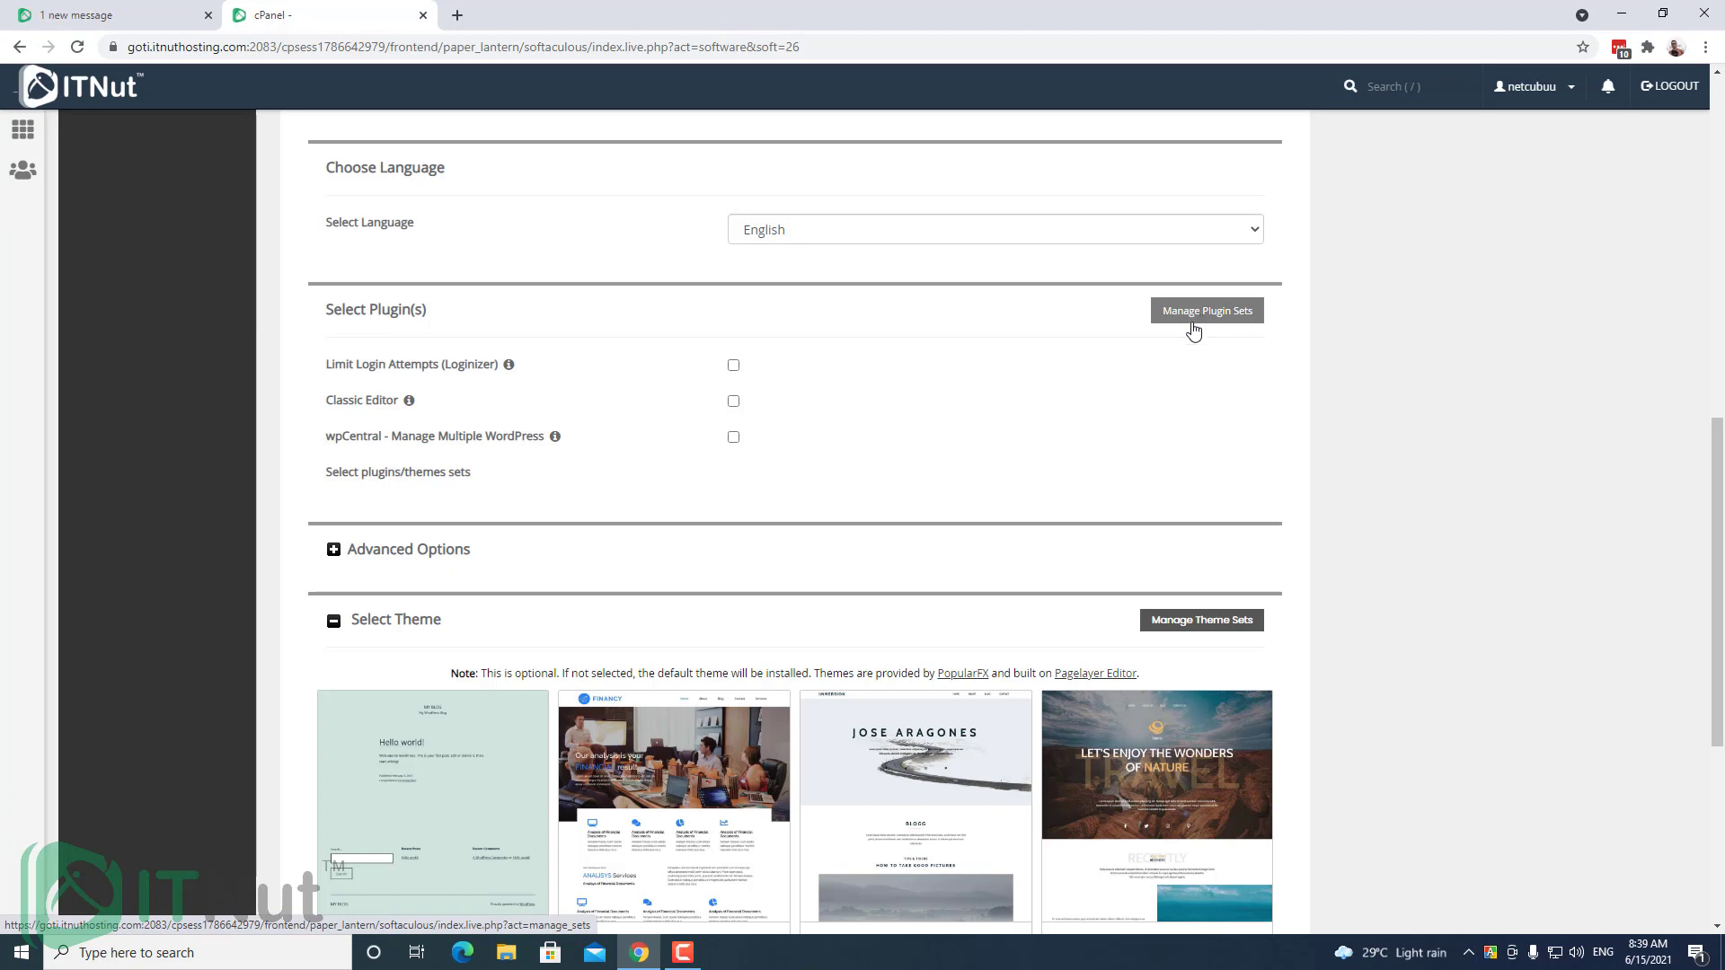
{"action": "left_click", "coordinate": [337, 551]}
{"action": "scroll", "coordinate": [346, 610], "scroll_direction": "down", "scroll_amount": 3}
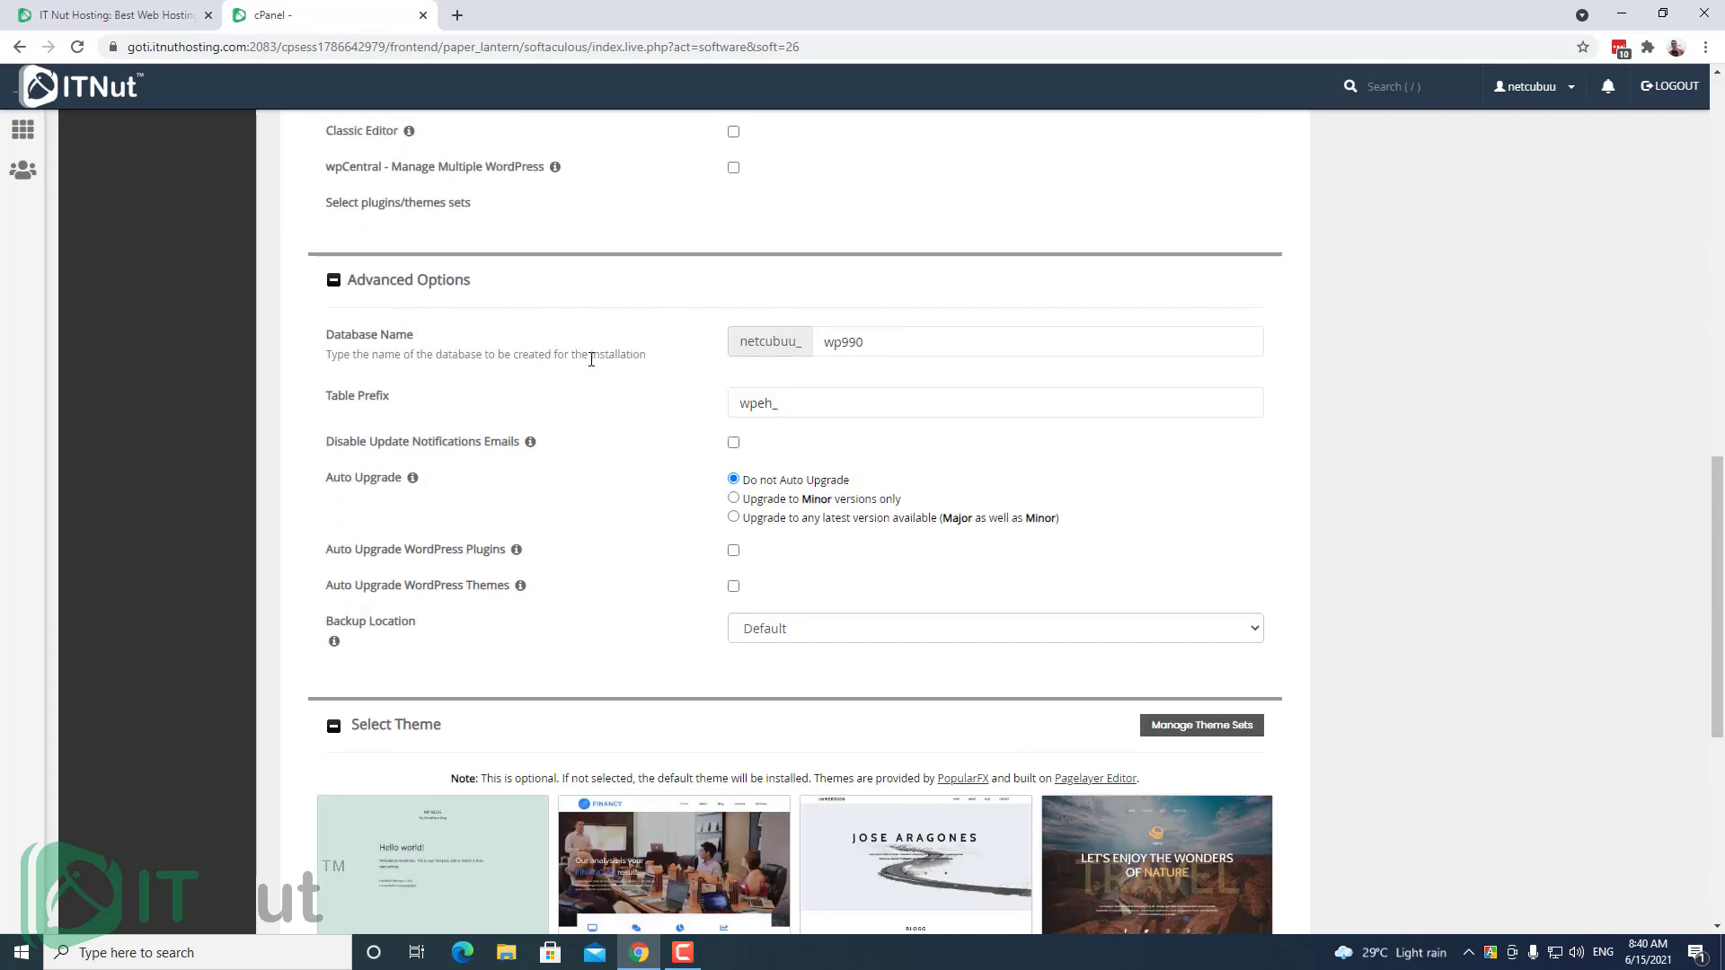
{"action": "scroll", "coordinate": [593, 363], "scroll_direction": "down", "scroll_amount": 4}
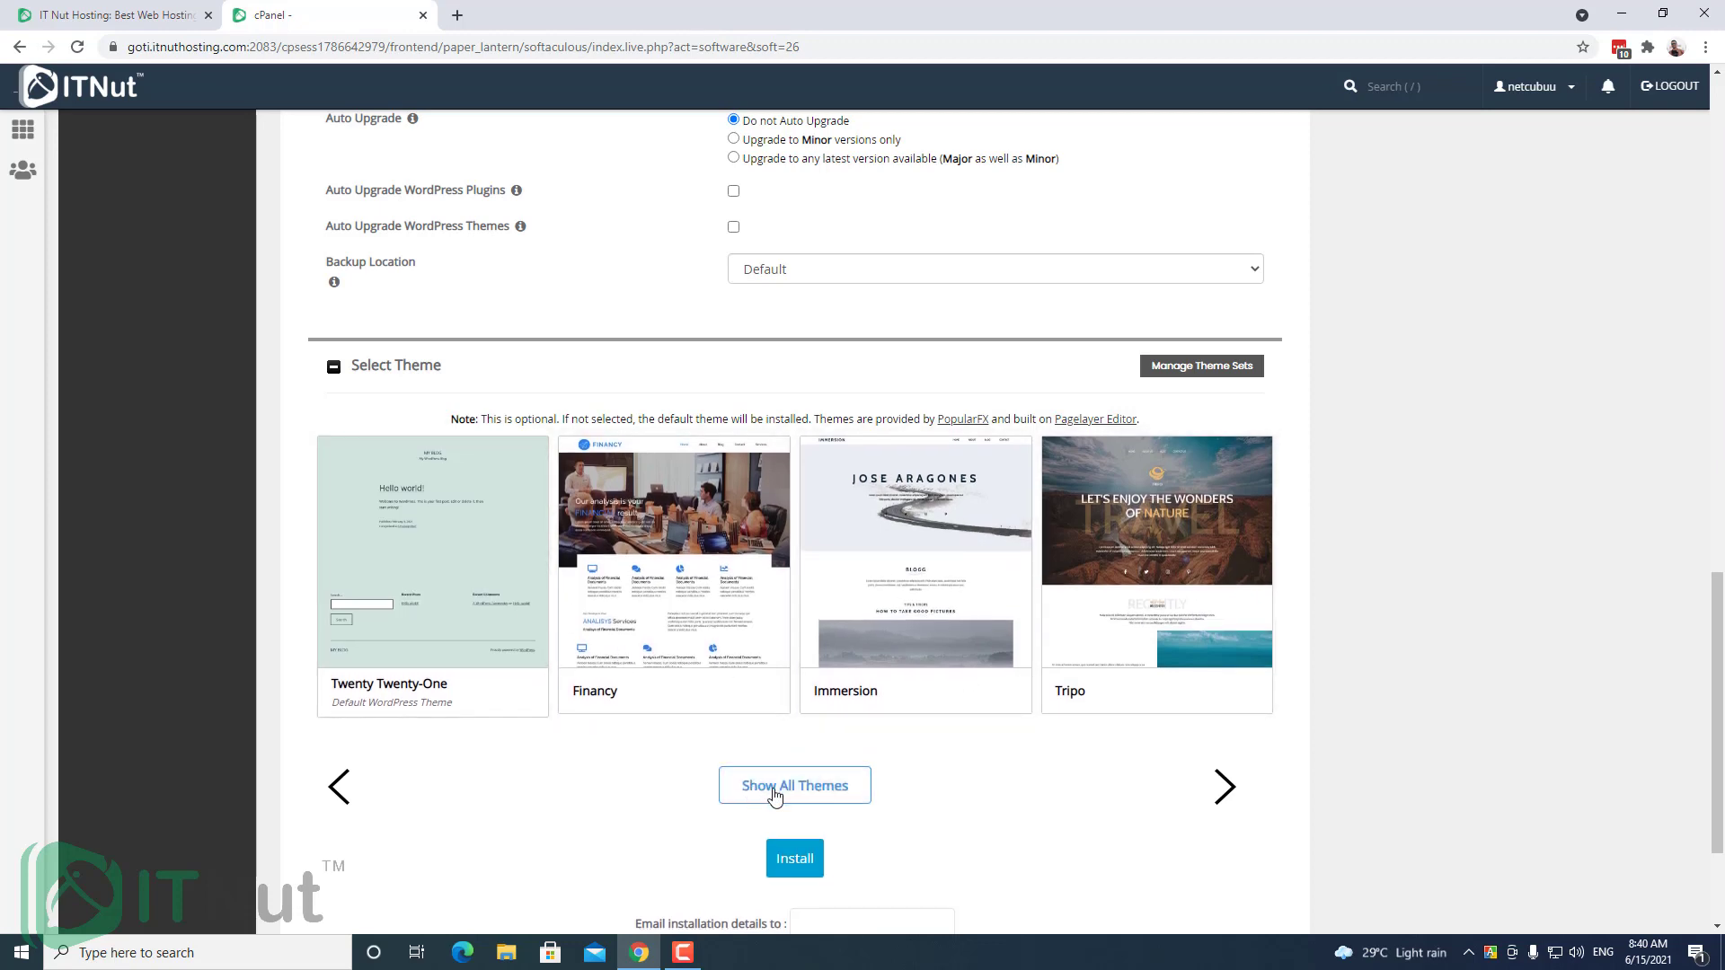
{"action": "left_click", "coordinate": [831, 796]}
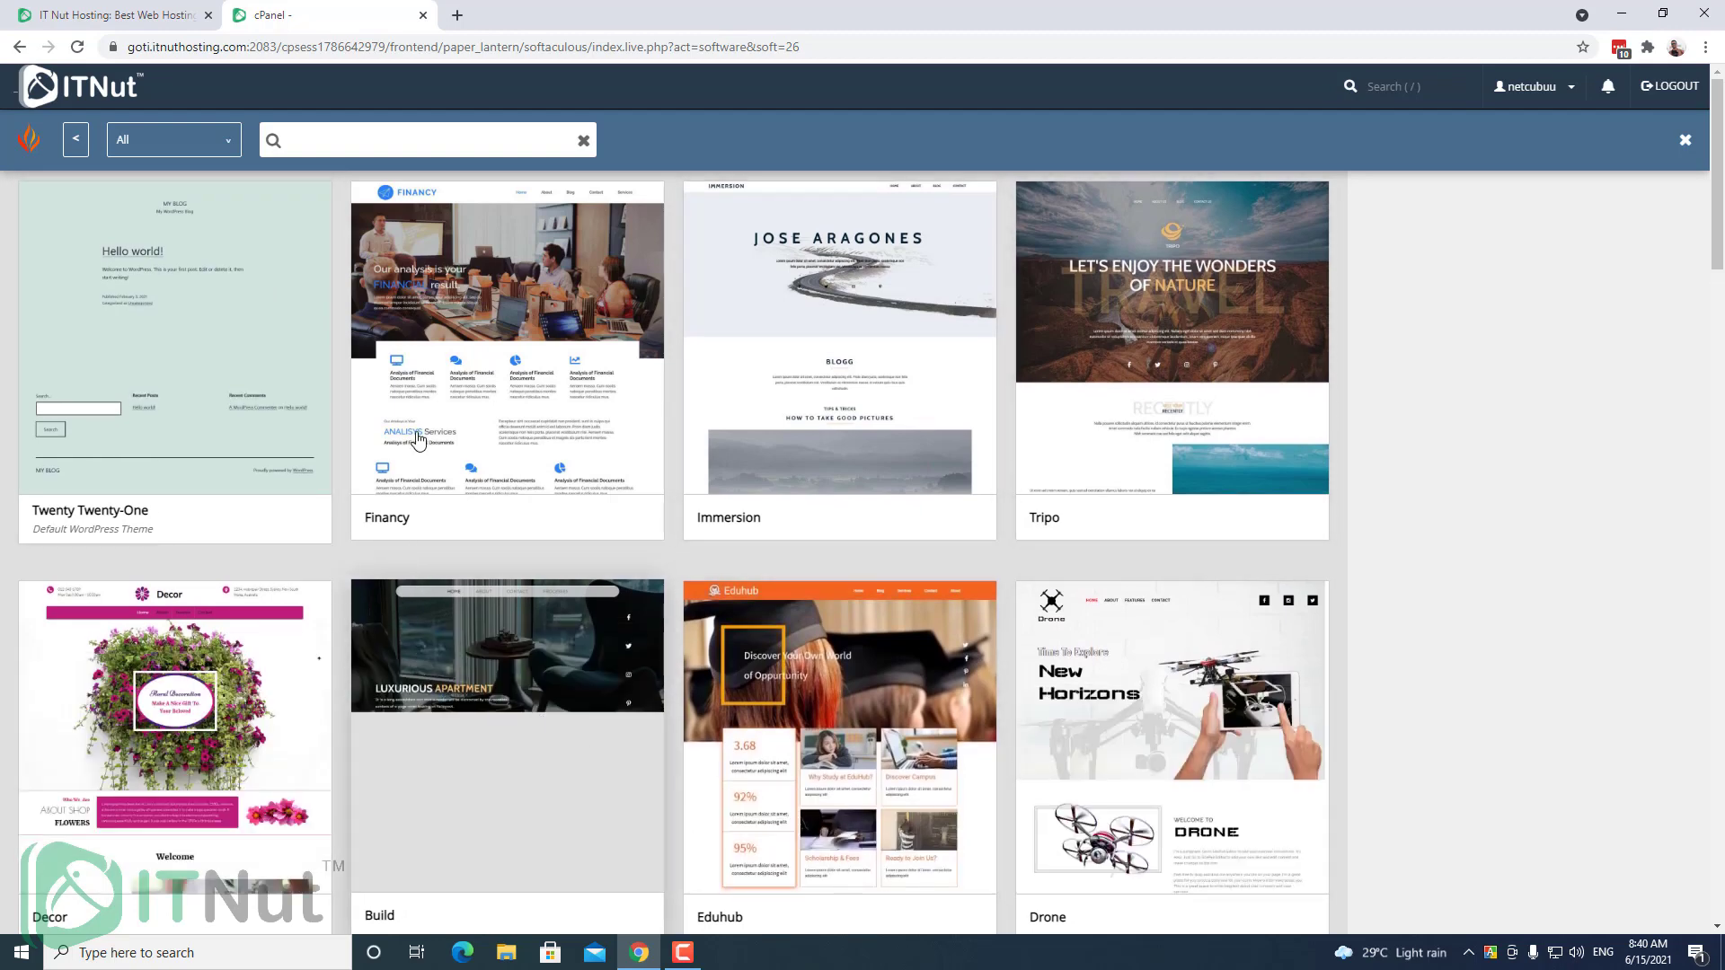
{"action": "left_click", "coordinate": [188, 144]}
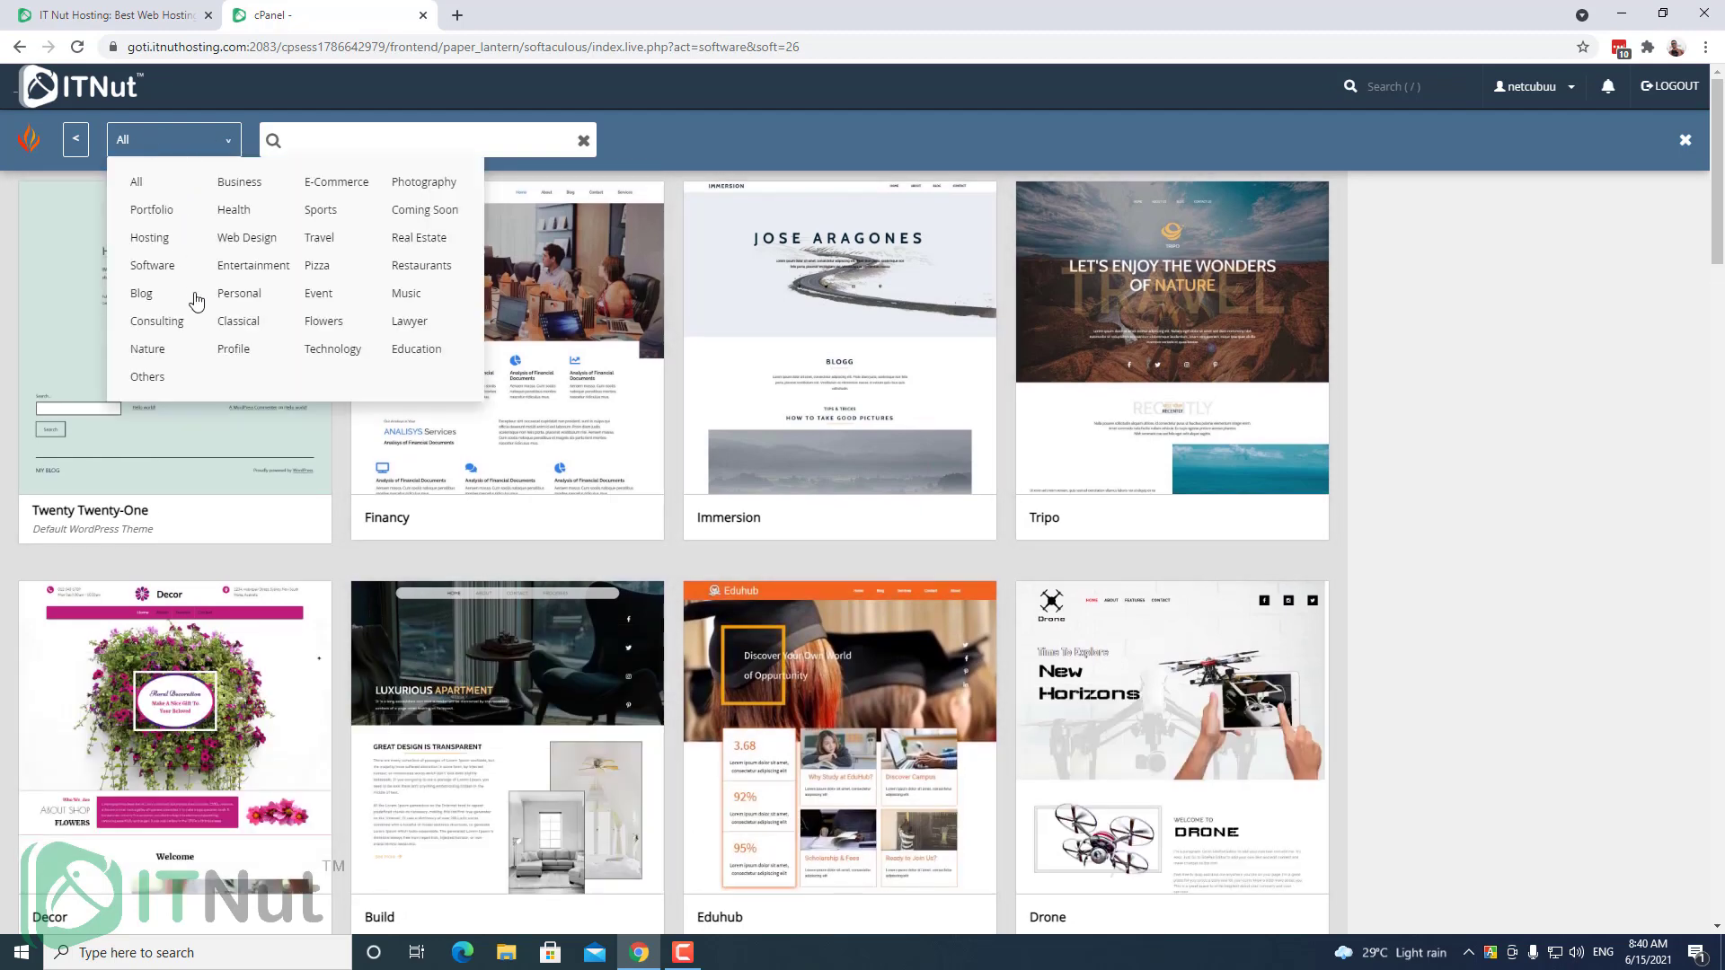
{"action": "left_click", "coordinate": [76, 146]}
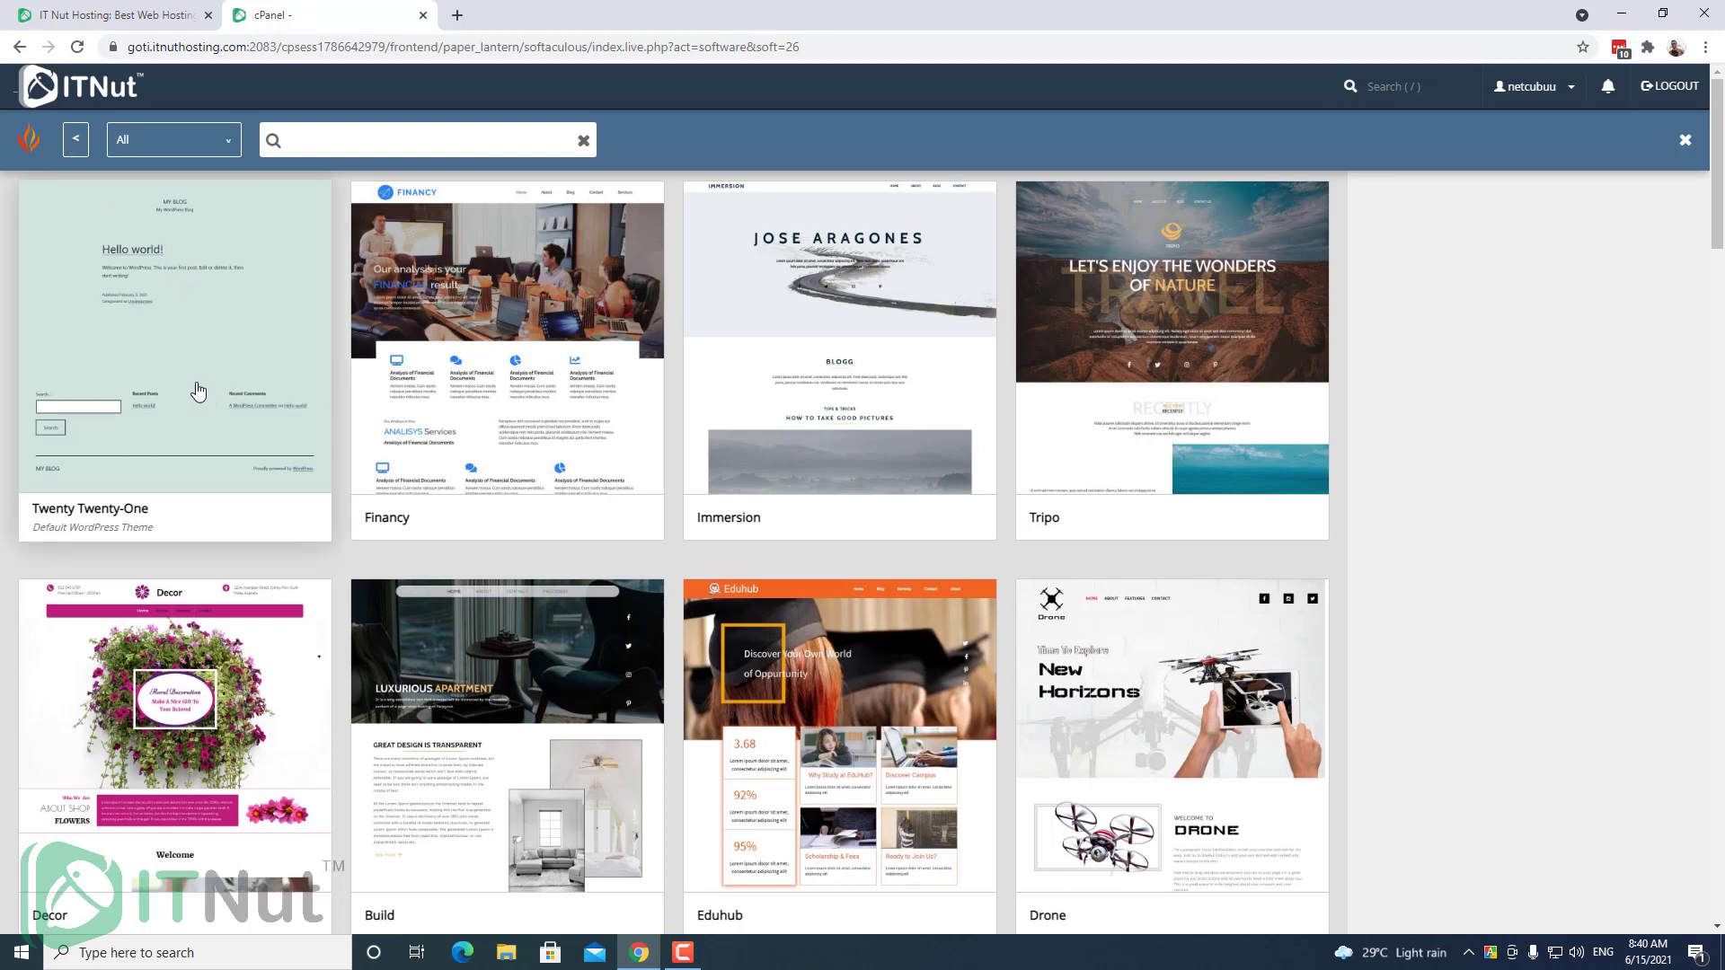
{"action": "left_click", "coordinate": [135, 144]}
{"action": "left_click", "coordinate": [77, 139]}
{"action": "left_click", "coordinate": [76, 139]}
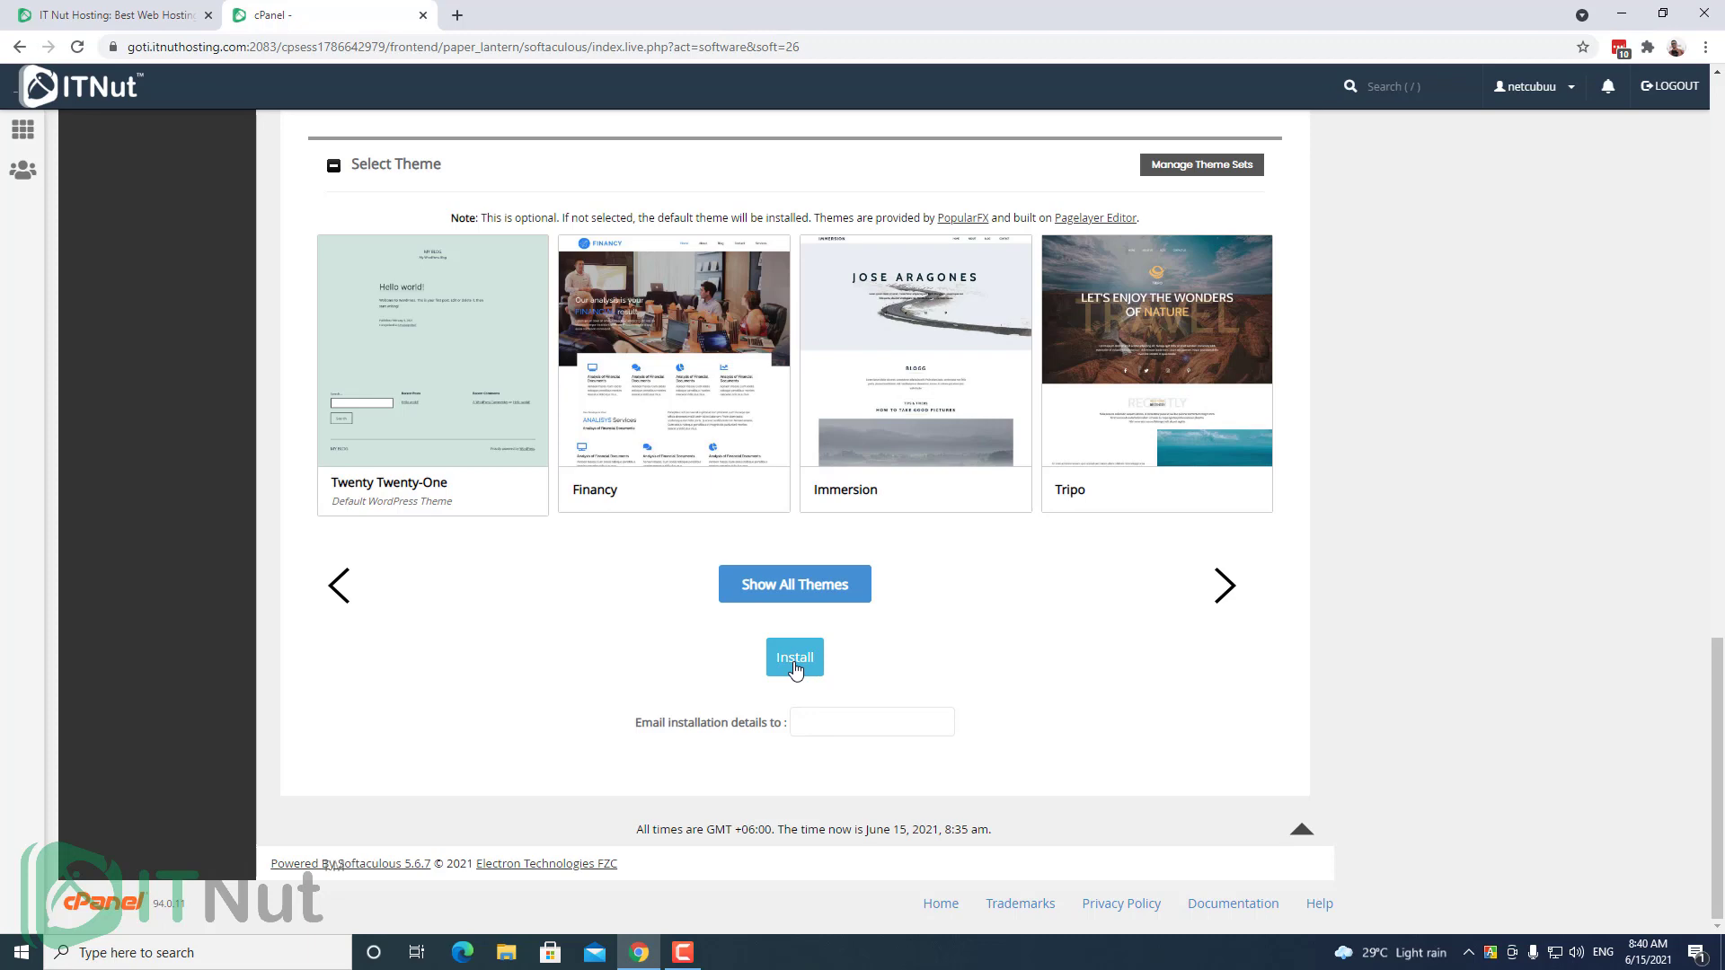
Step: Run the WordPress installation and review the Congratulations success heading
{"action": "left_click", "coordinate": [795, 659]}
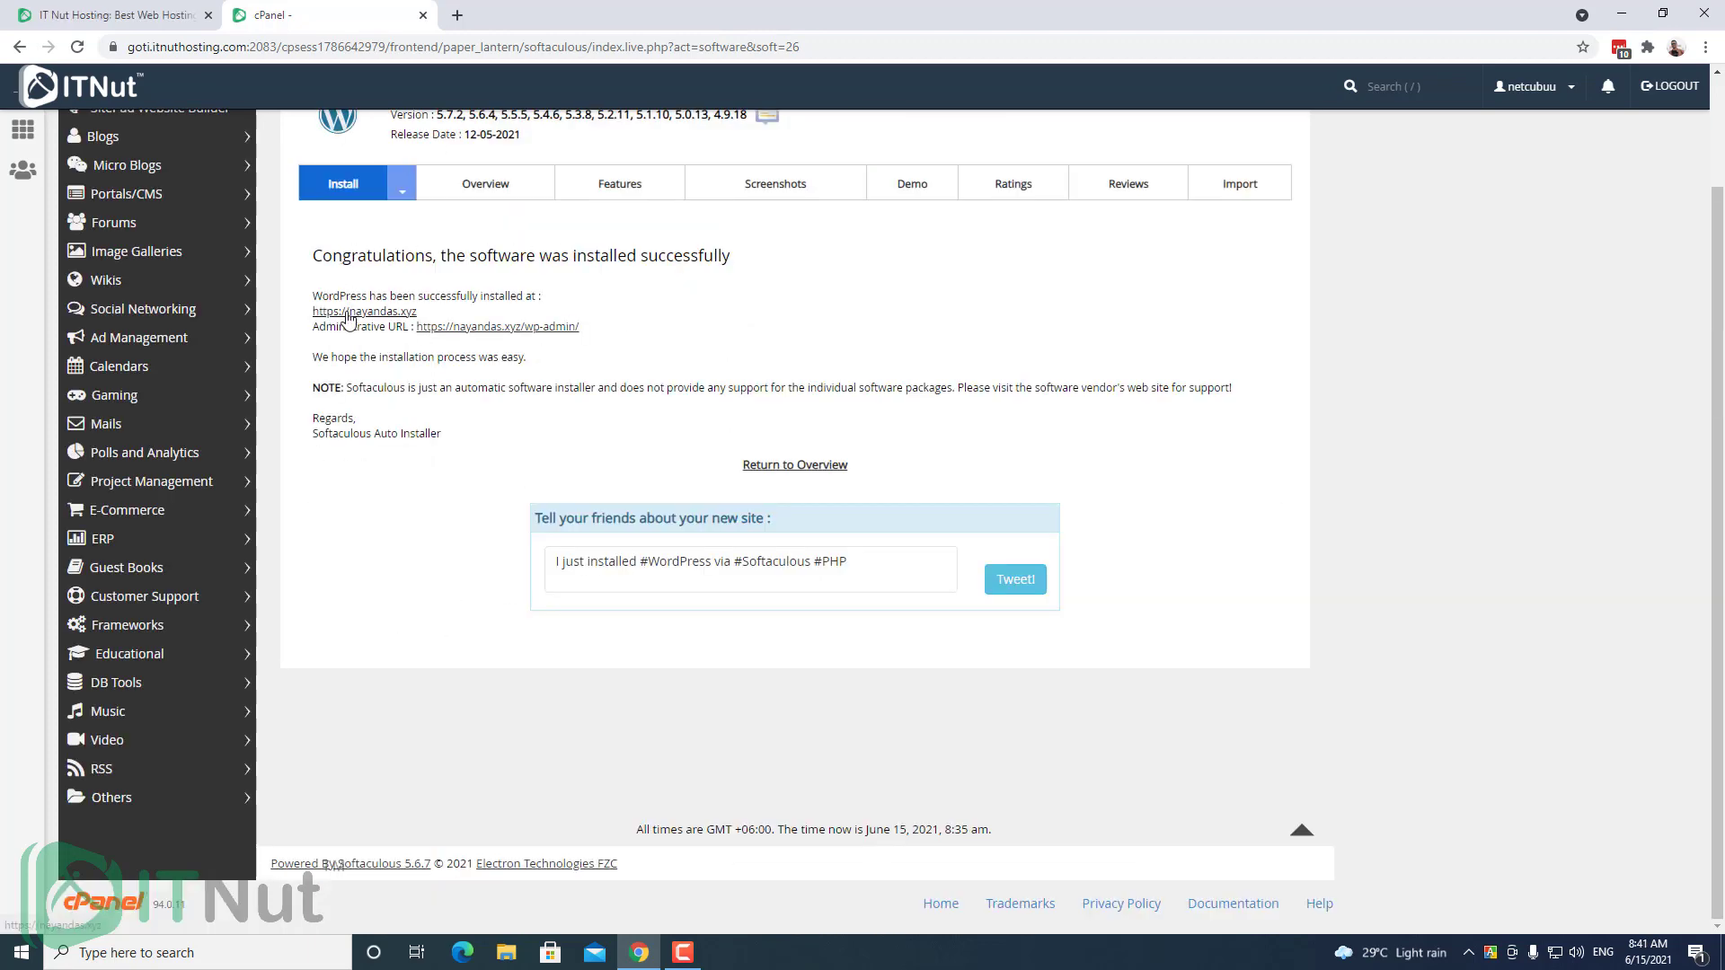
{"action": "left_click_drag", "start_coordinate": [732, 260], "coordinate": [318, 263]}
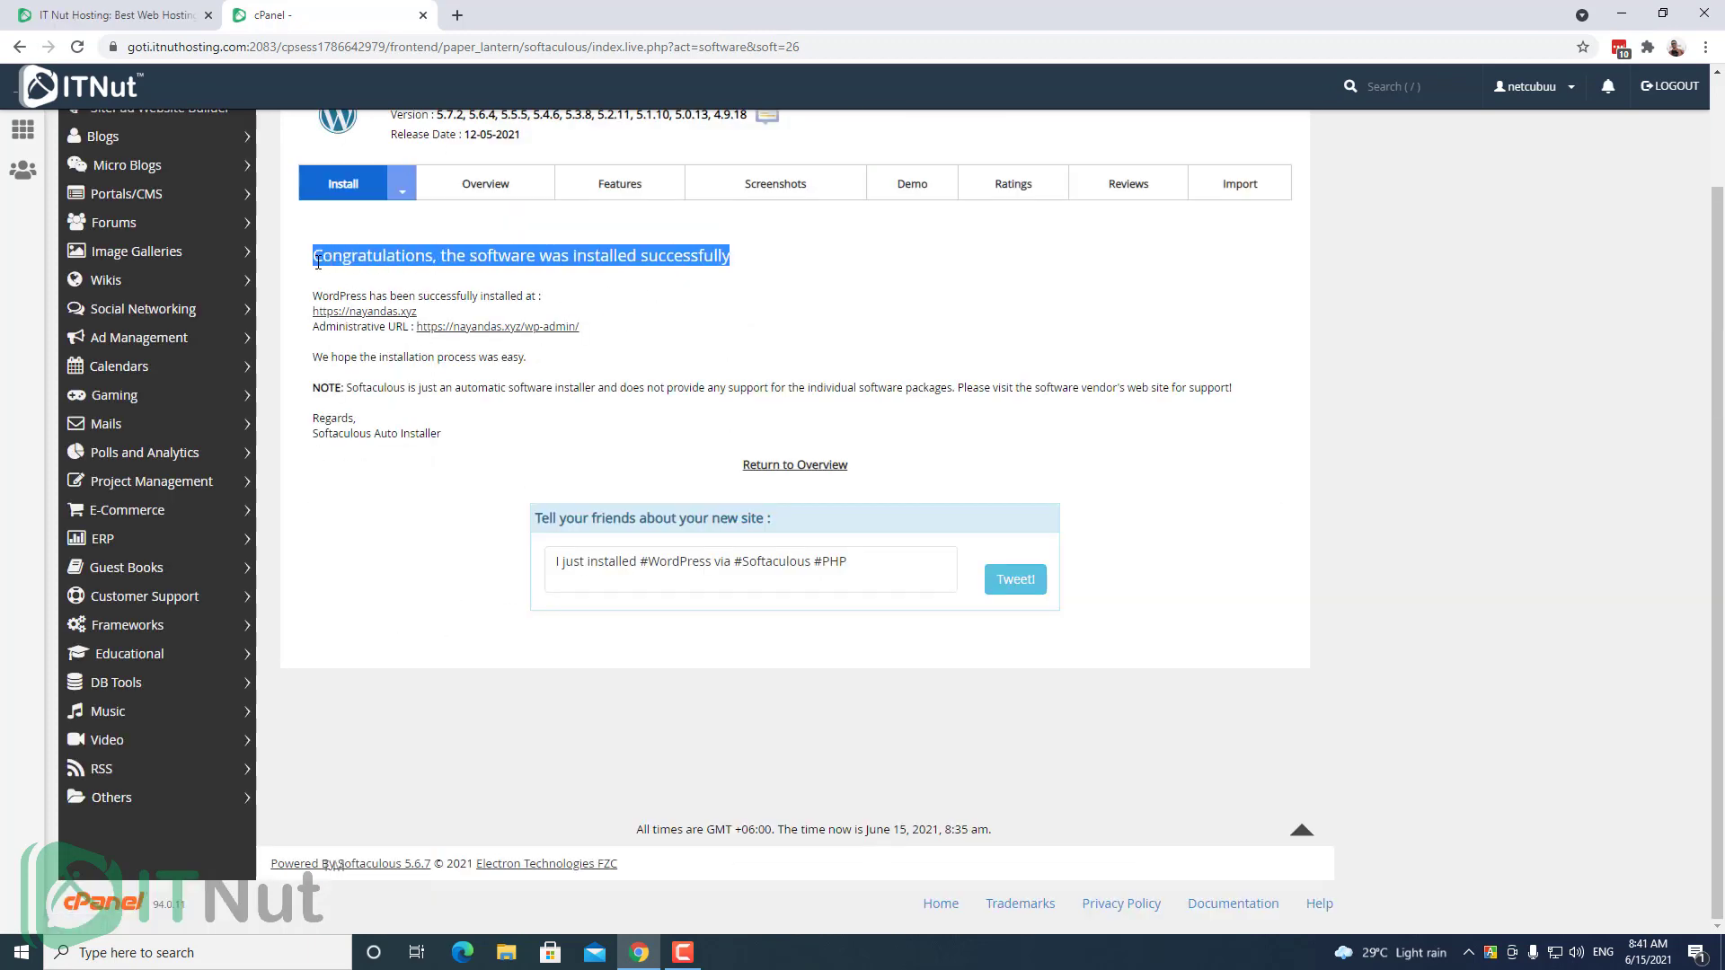
{"action": "left_click", "coordinate": [355, 266]}
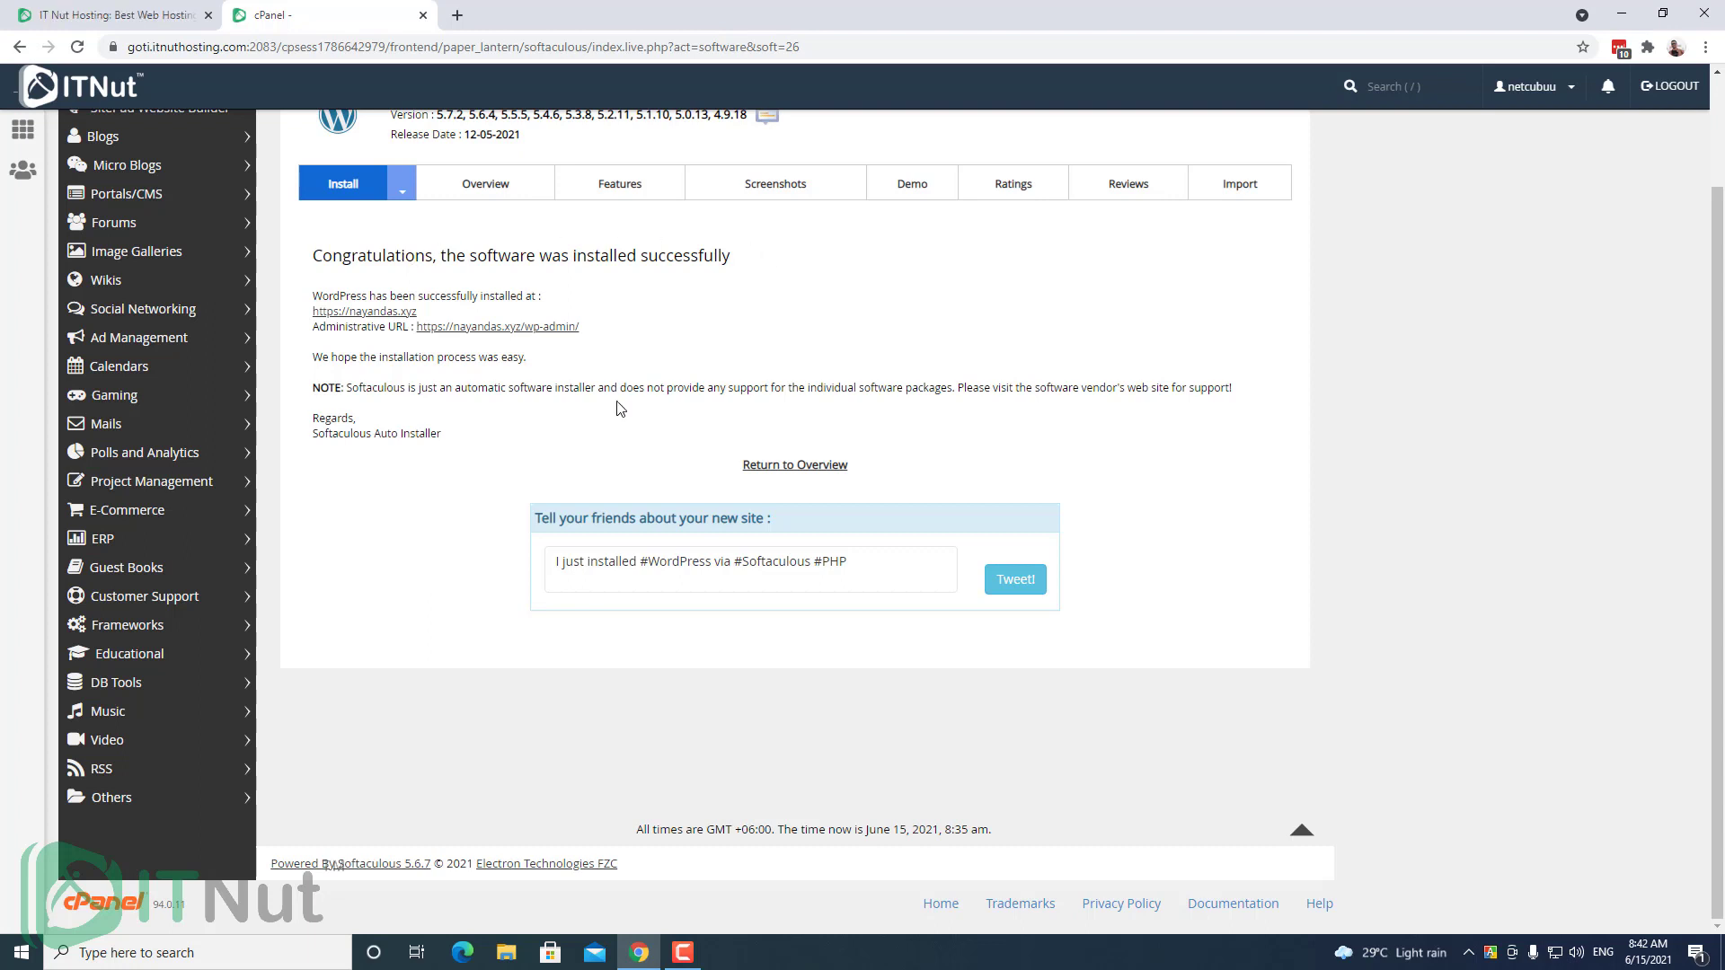